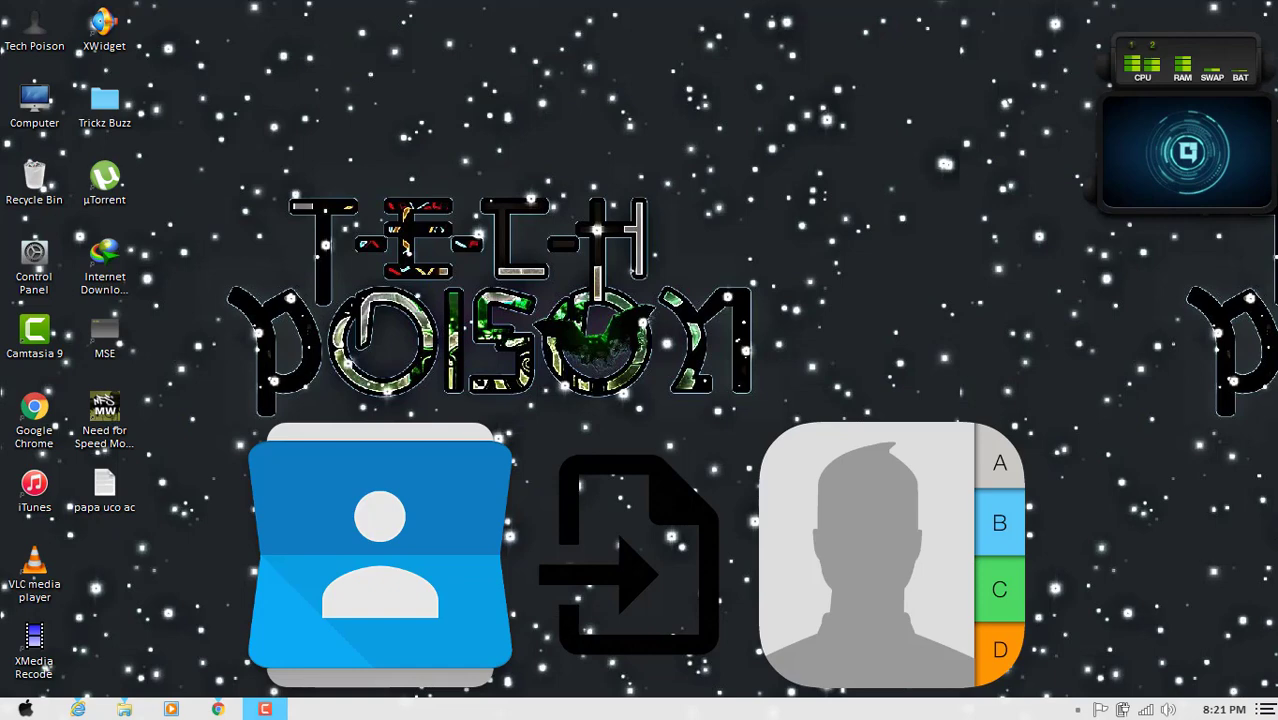
Open Internet Explorer and load gmail.com.
{"action": "left_click", "coordinate": [78, 709]}
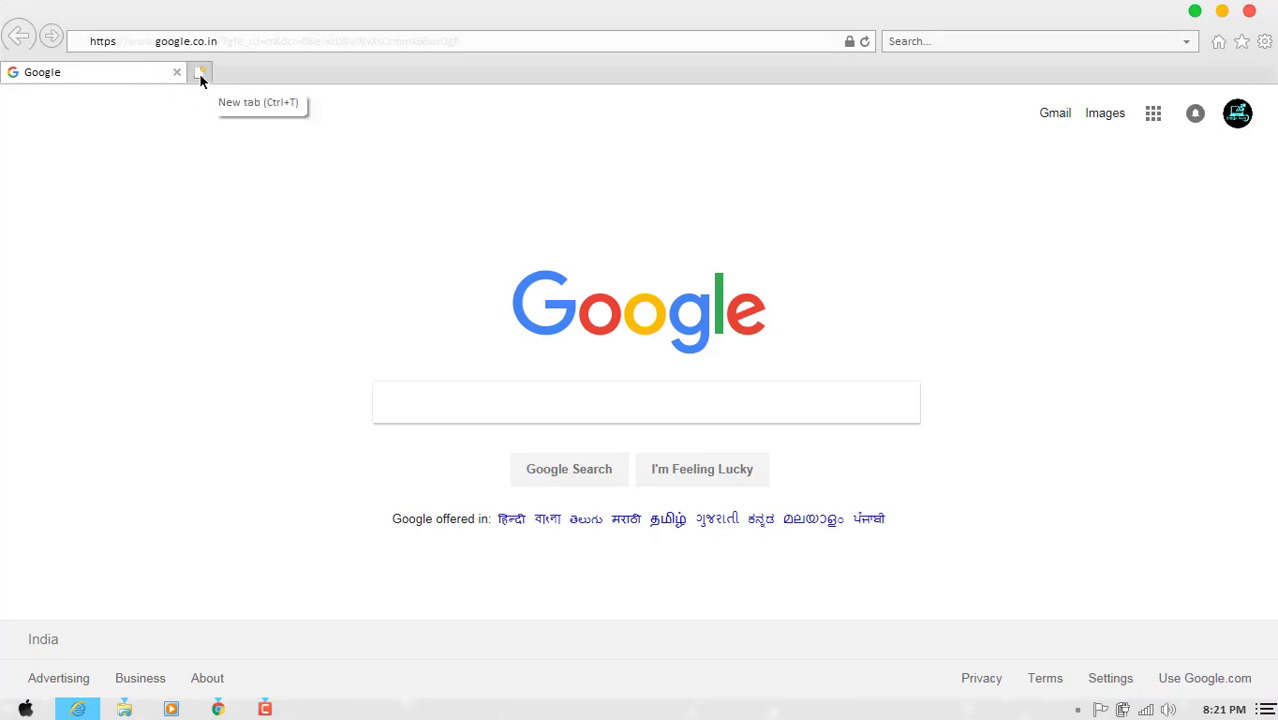
{"action": "left_click", "coordinate": [197, 43]}
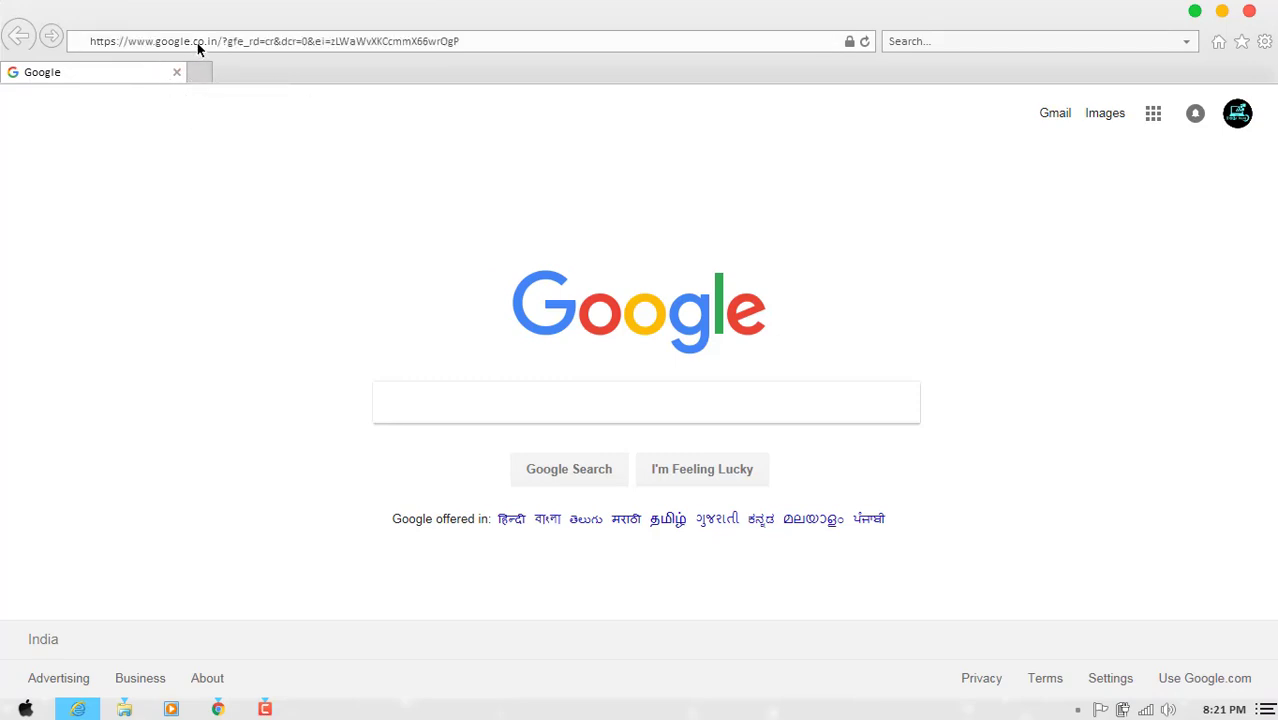
{"action": "type", "text": "gmail.com/"}
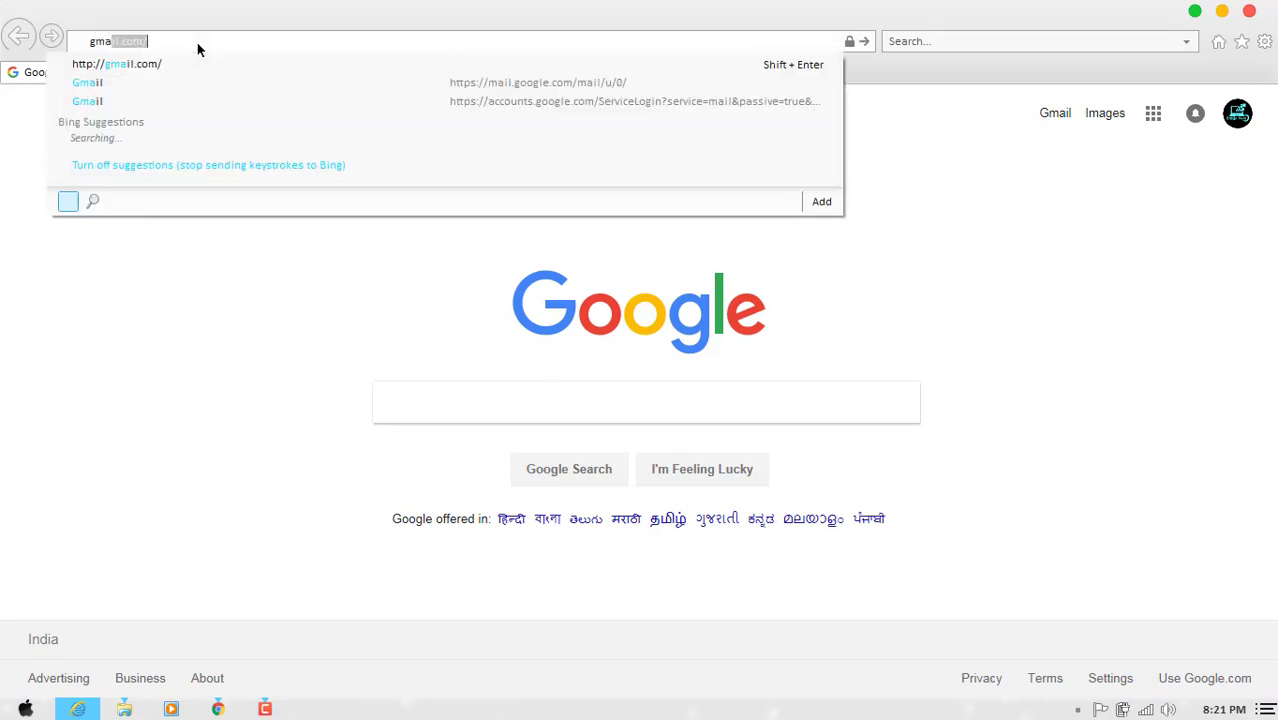
{"action": "key", "text": "Return"}
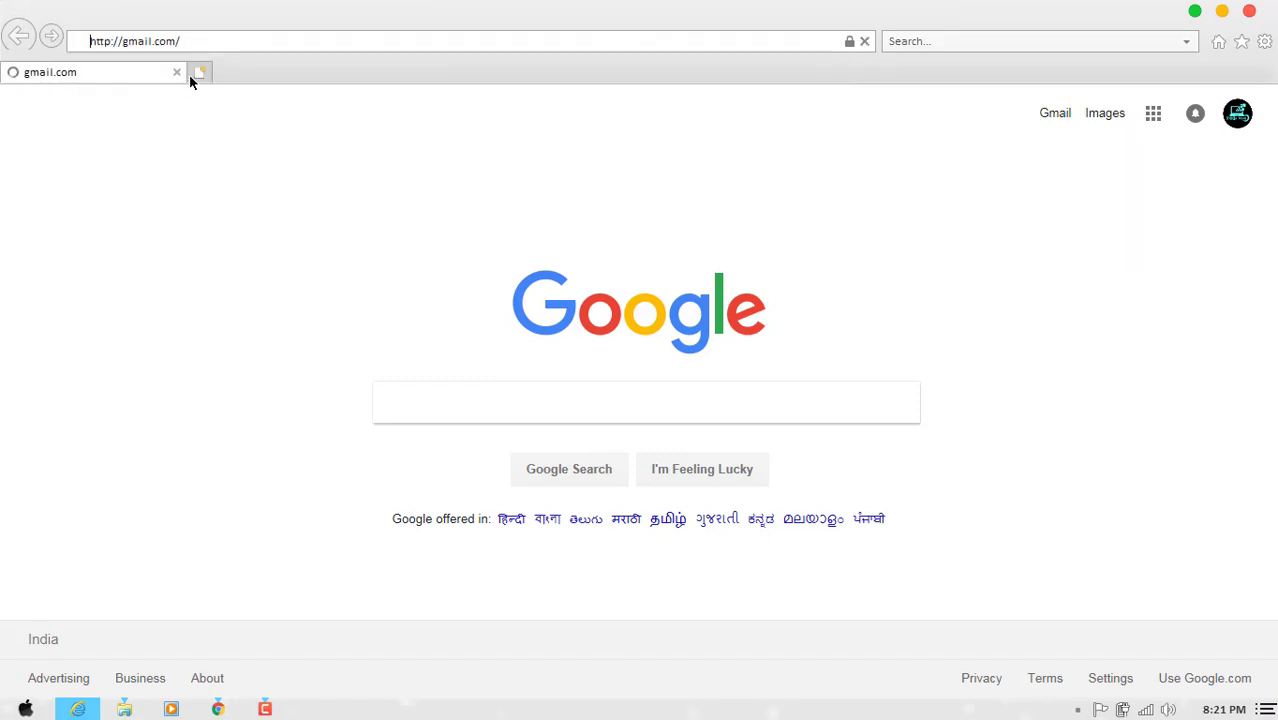
Load icloud.com in a new browser tab and open its Contacts app.
{"action": "left_click", "coordinate": [193, 74]}
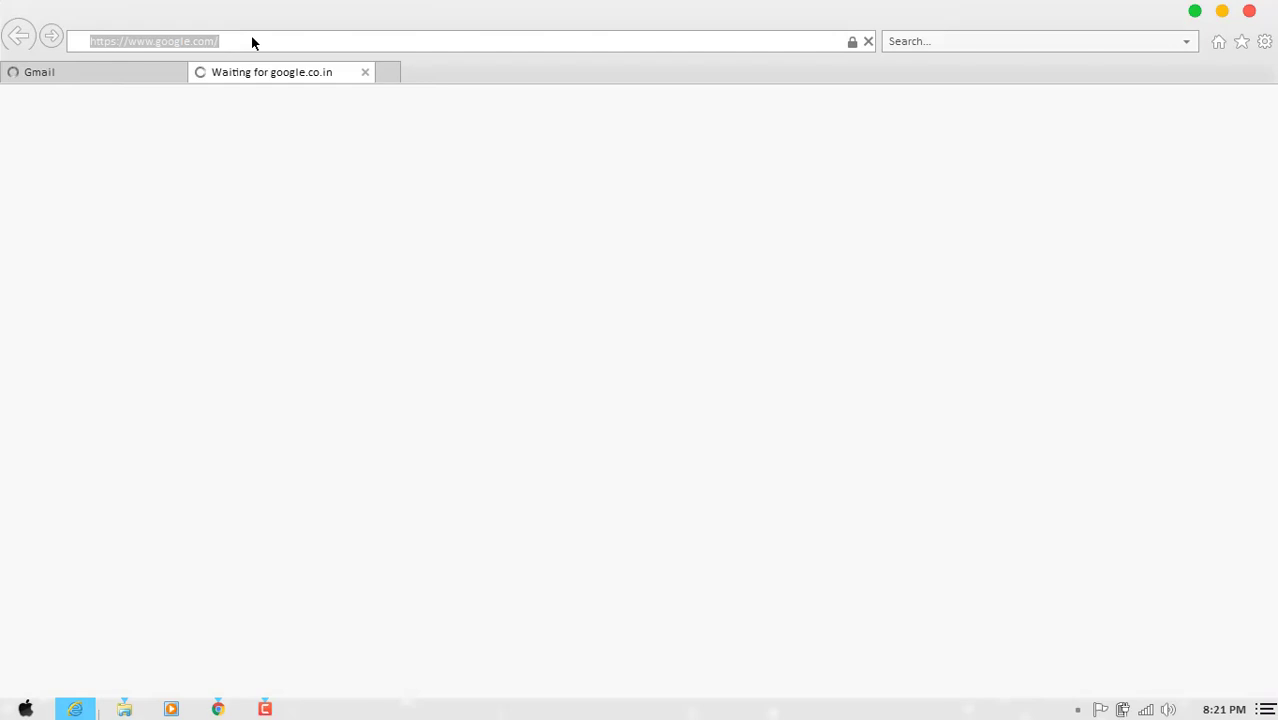
{"action": "type", "text": "iclou"}
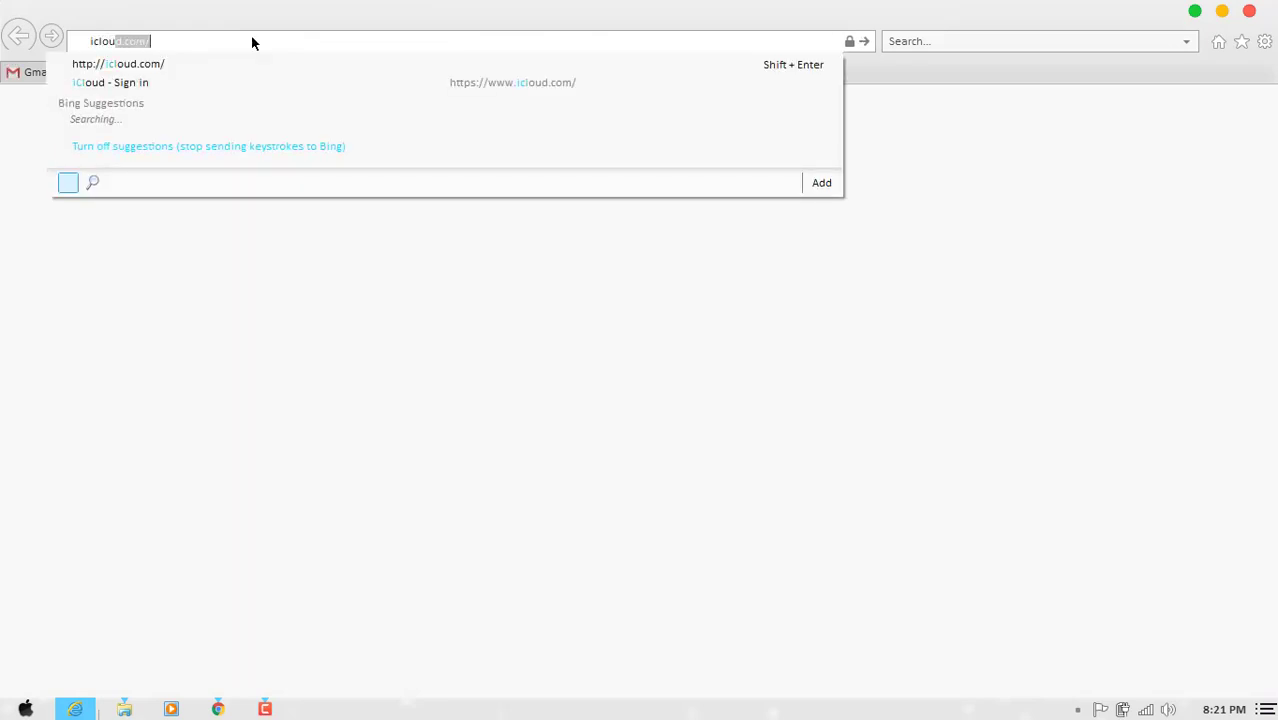
{"action": "type", "text": "d"}
{"action": "key", "text": "Return"}
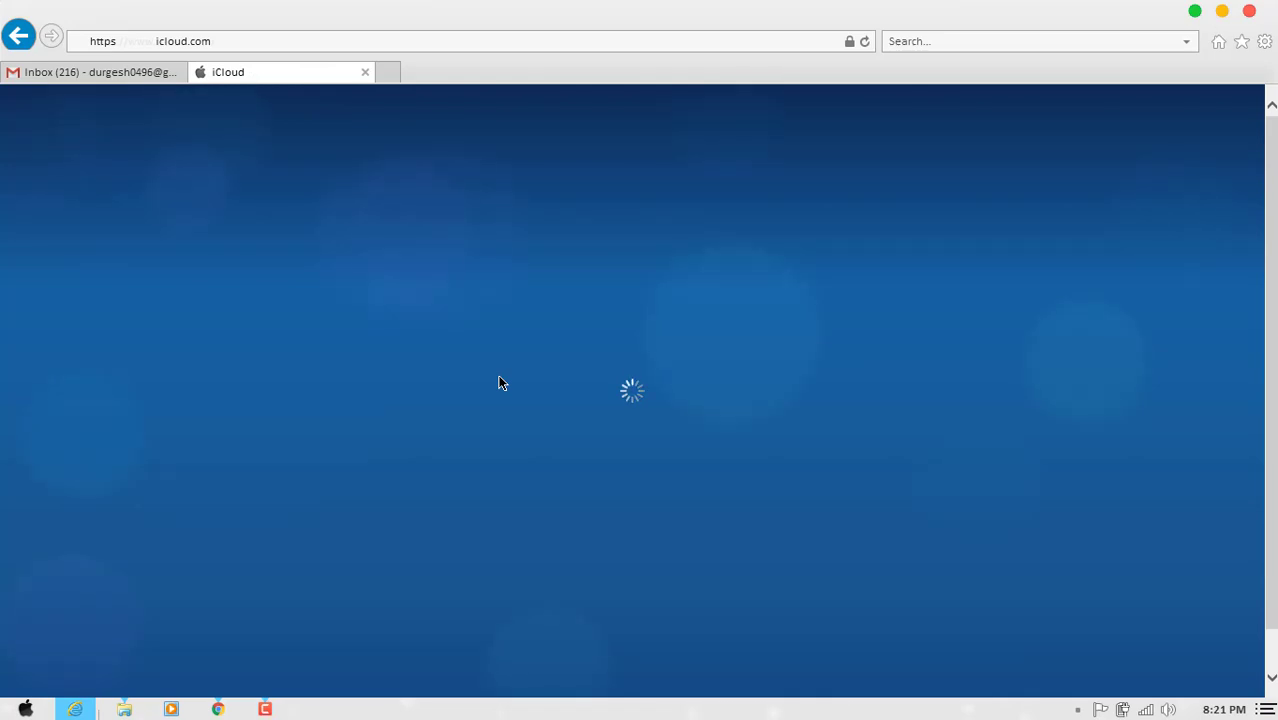
{"action": "left_click", "coordinate": [126, 80]}
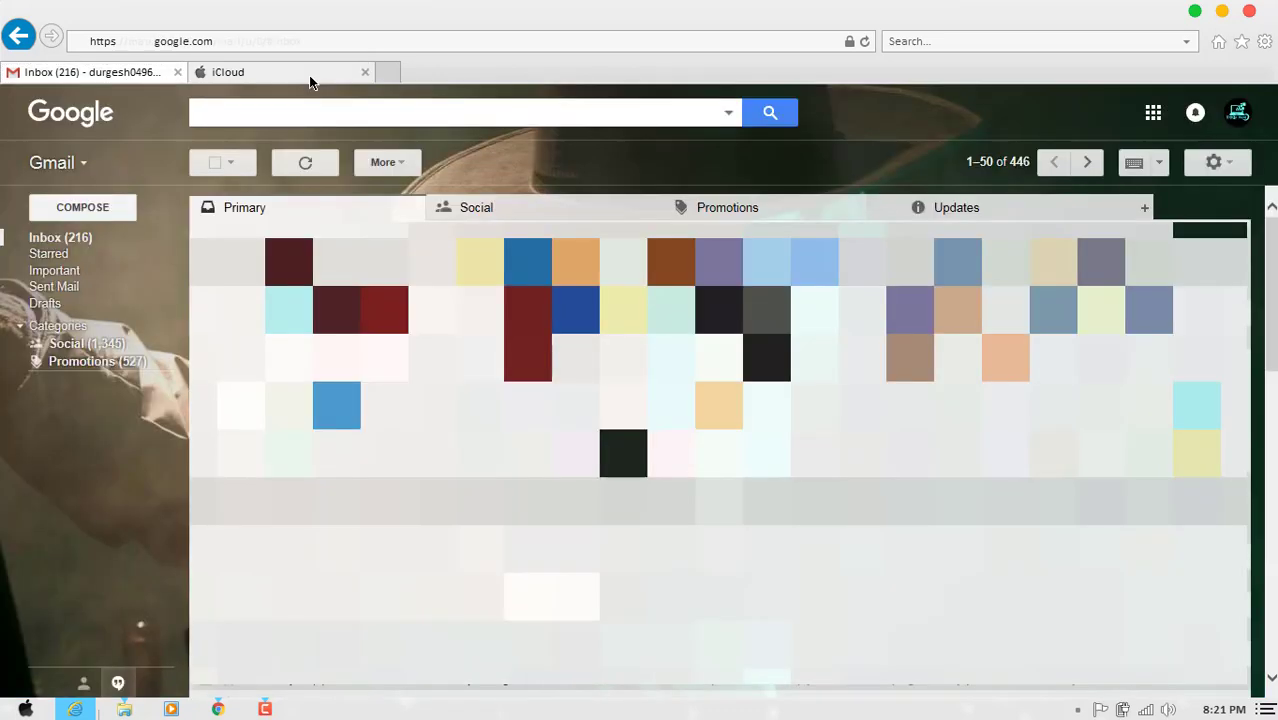
{"action": "left_click", "coordinate": [309, 76]}
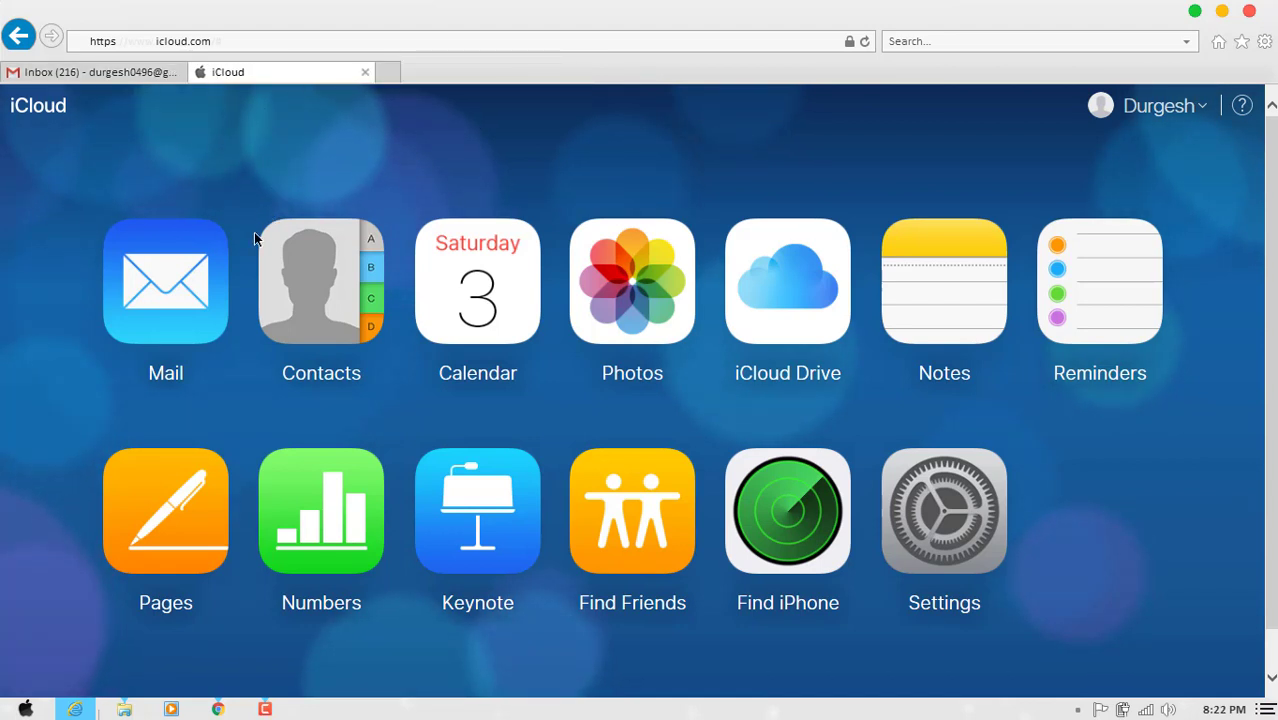
{"action": "left_click", "coordinate": [318, 374]}
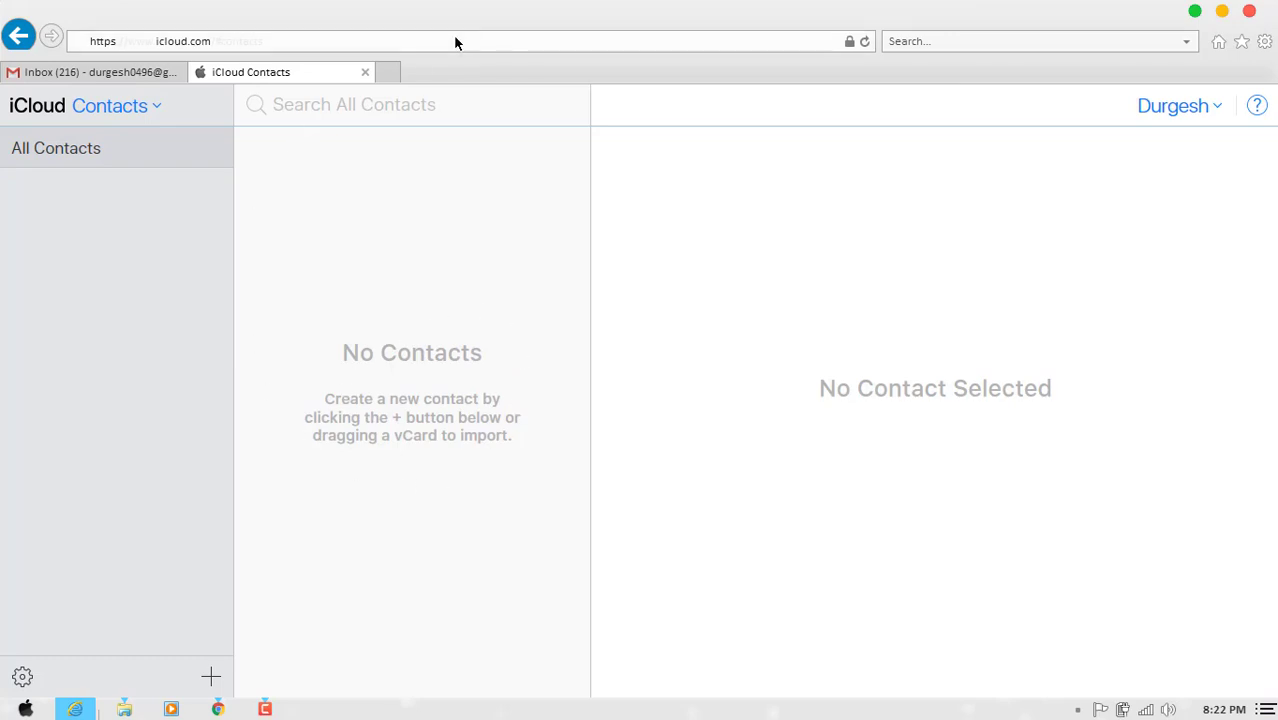
Load contacts.google.com in another new browser tab.
{"action": "left_click", "coordinate": [389, 70]}
{"action": "type", "text": "google.com"}
{"action": "key", "text": "Return"}
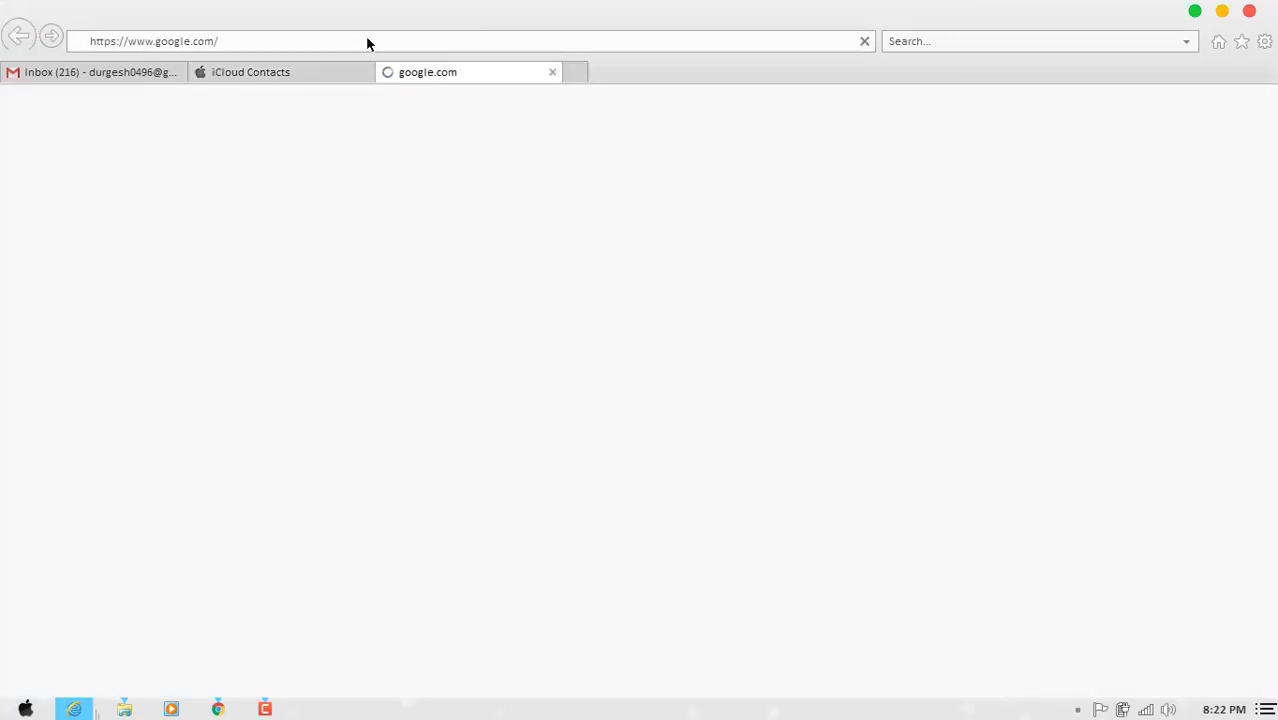
{"action": "left_click", "coordinate": [367, 40]}
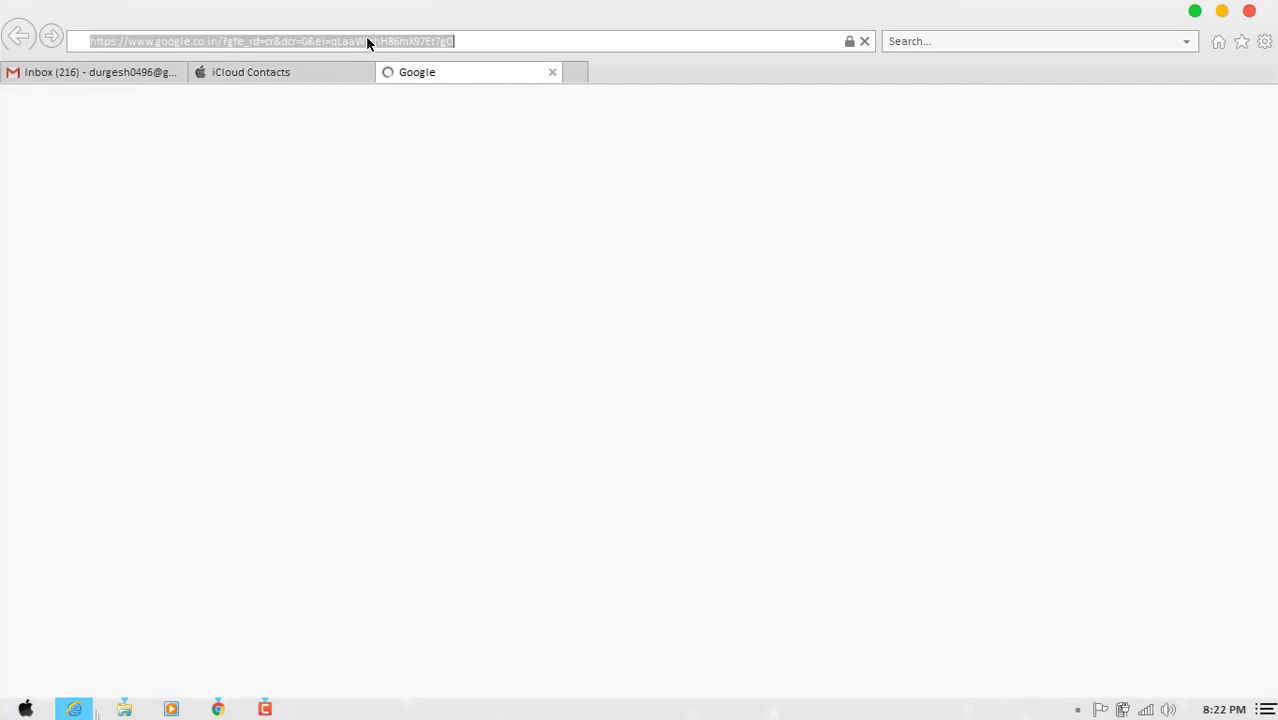
{"action": "type", "text": "conta"}
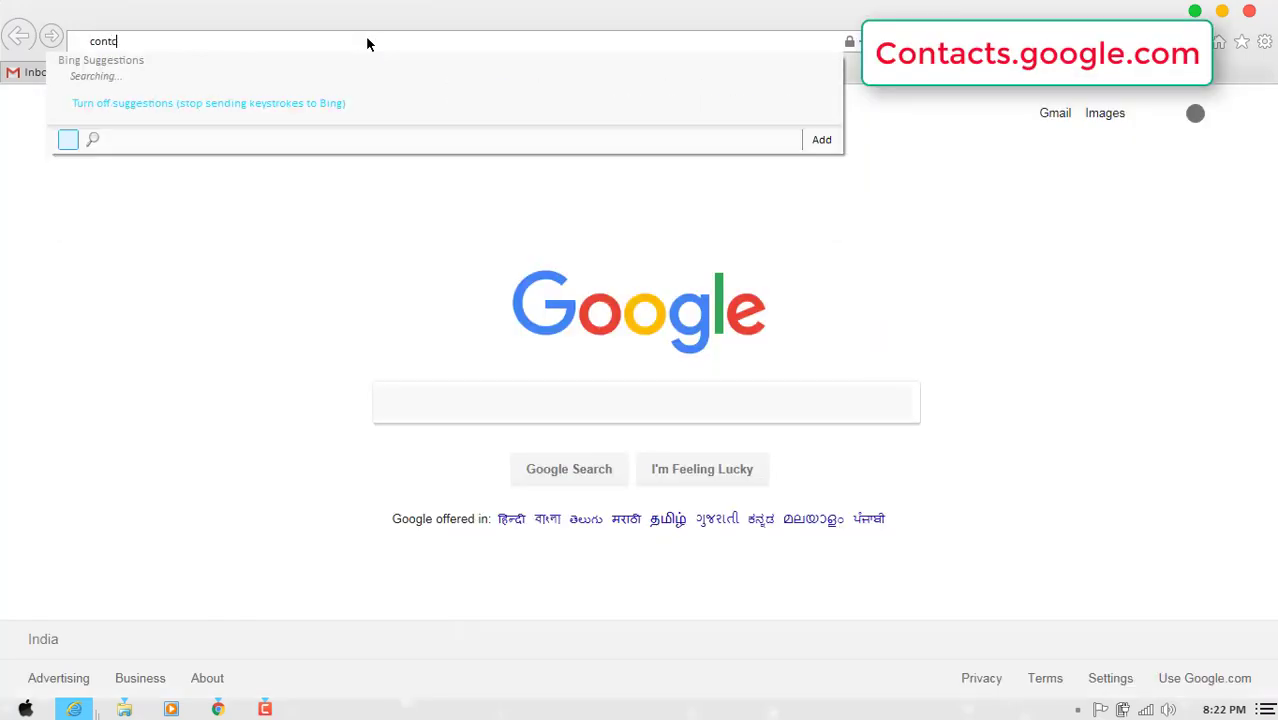
{"action": "type", "text": "cts"}
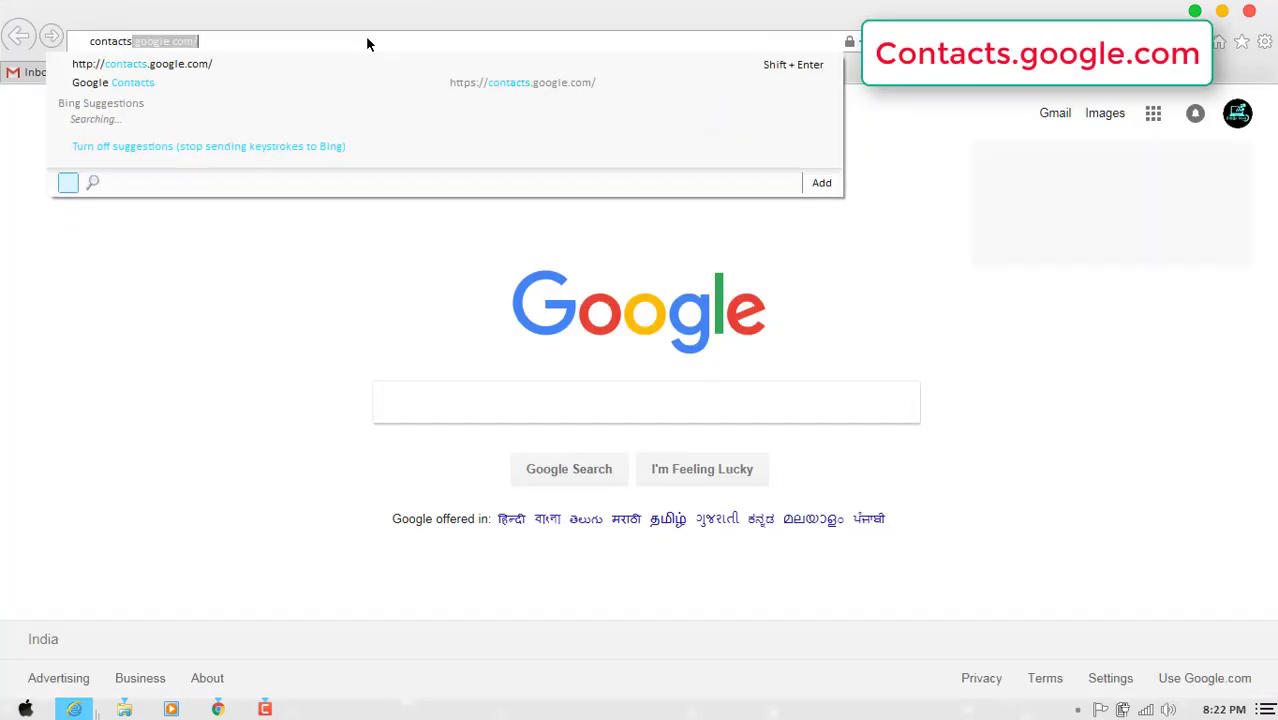
{"action": "type", "text": ".google"}
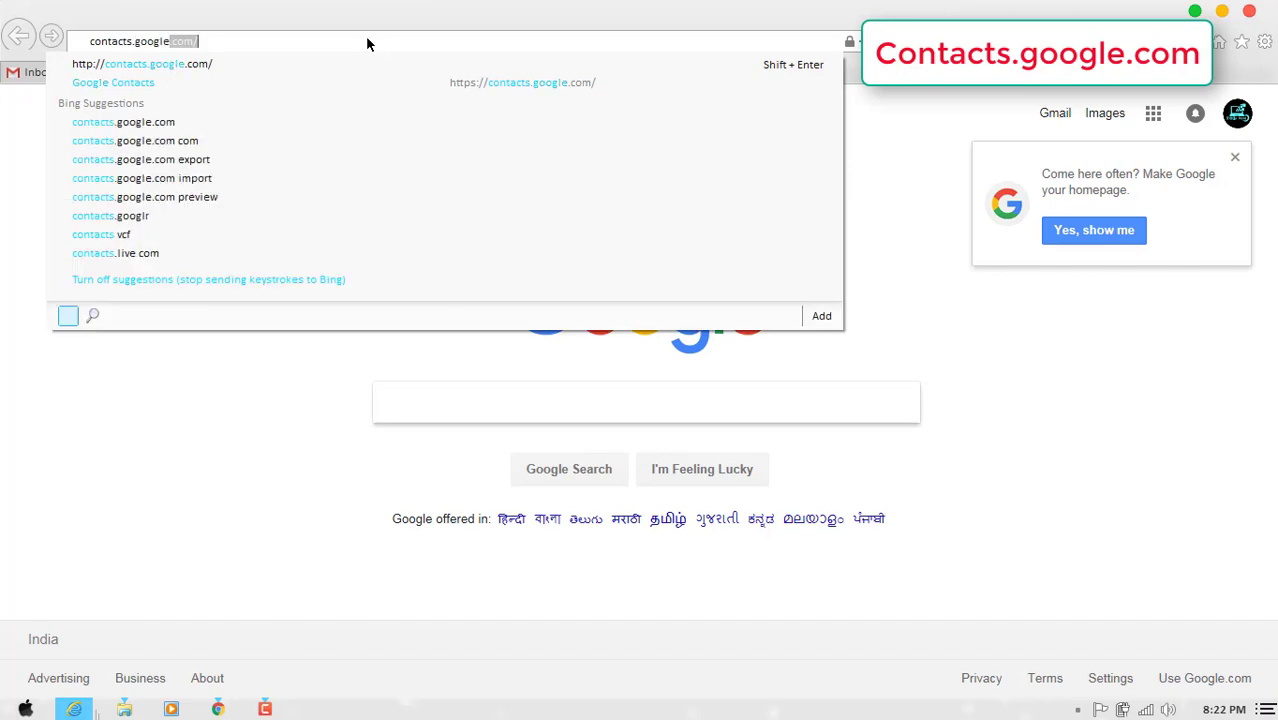
{"action": "type", "text": ".co"}
{"action": "key", "text": "Return"}
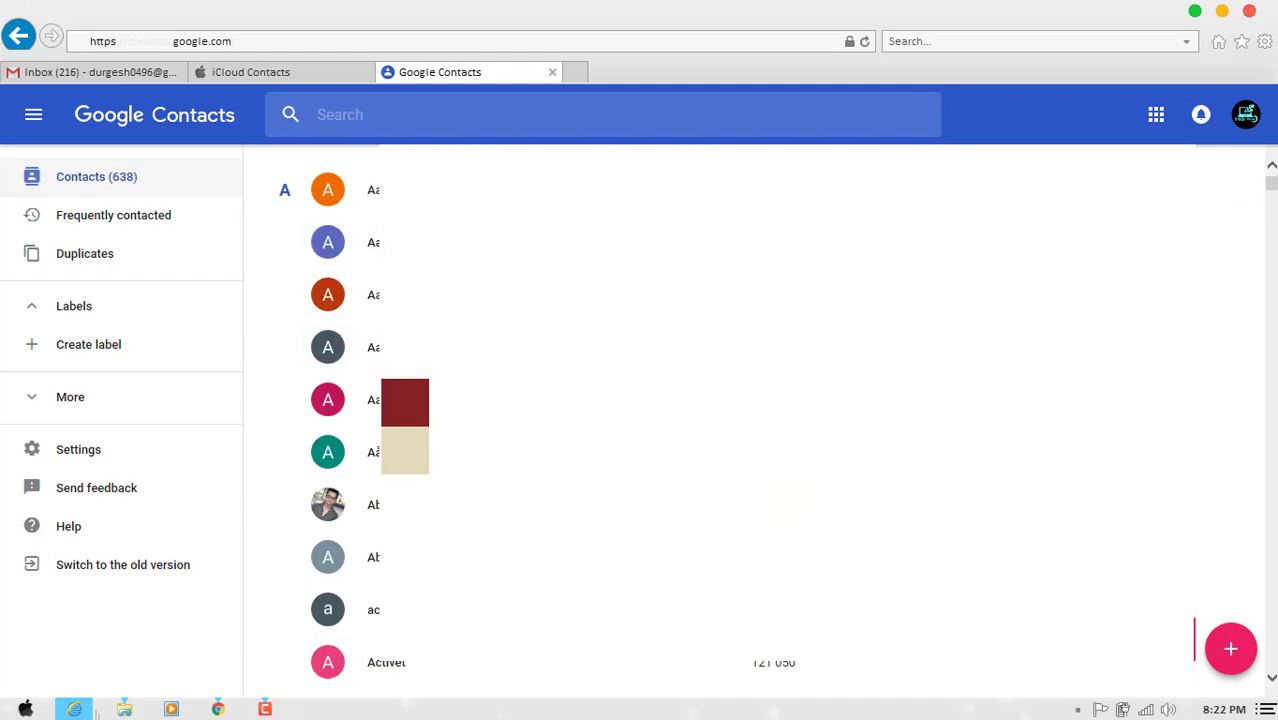
Request a contacts export in Google Contacts and switch to the old version that supports exporting.
{"action": "mouse_move", "coordinate": [1271, 183]}
{"action": "left_mouse_down"}
{"action": "mouse_move", "coordinate": [1272, 200]}
{"action": "mouse_move", "coordinate": [1270, 160]}
{"action": "left_mouse_up"}
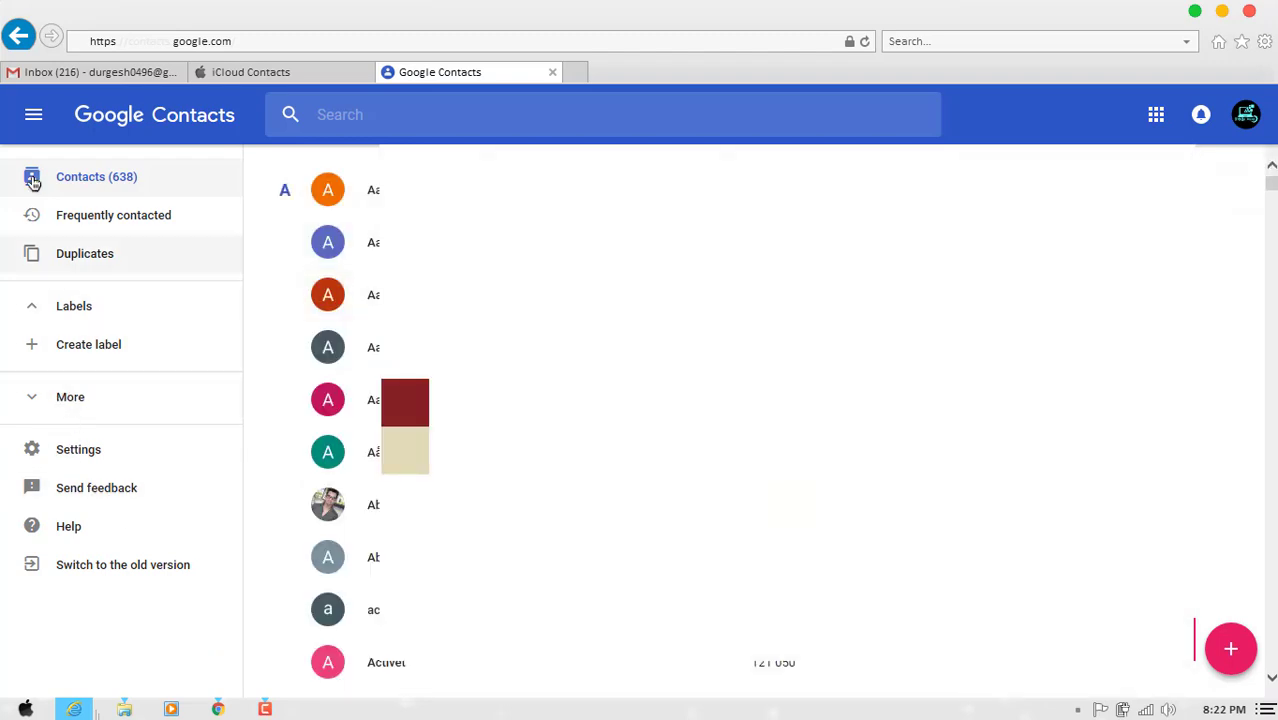
{"action": "left_click", "coordinate": [28, 400]}
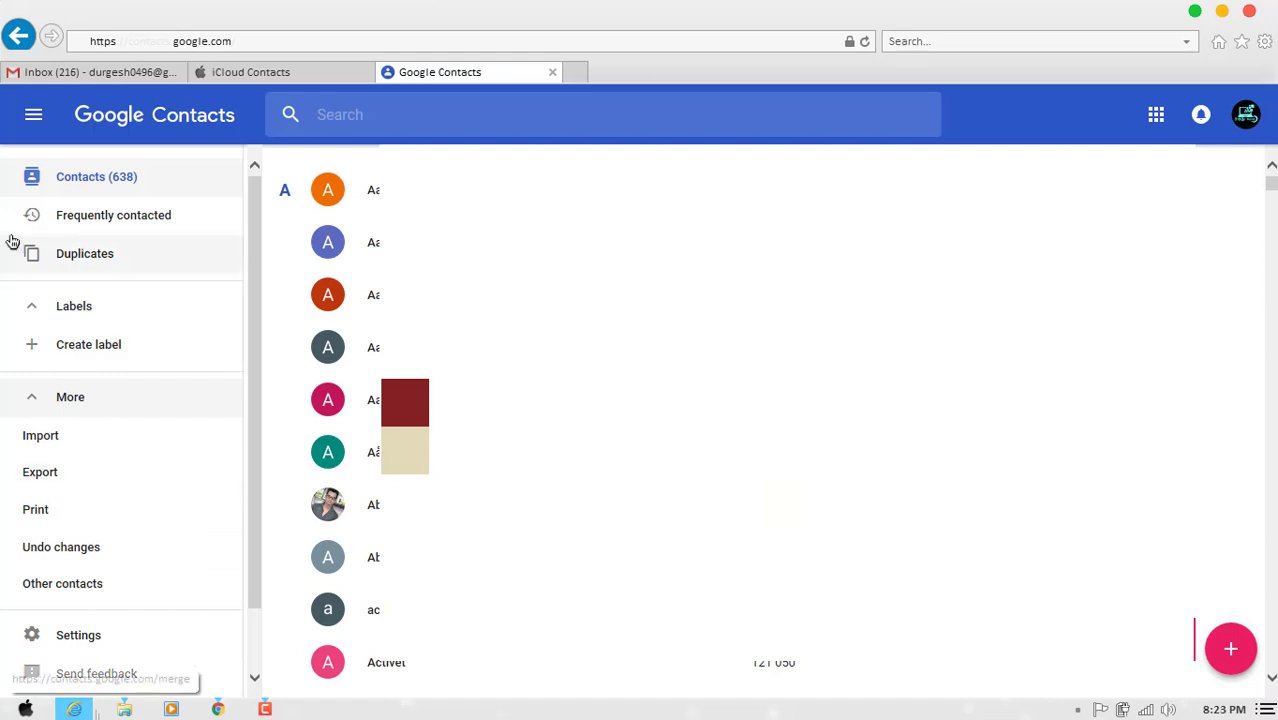
{"action": "left_click", "coordinate": [31, 399]}
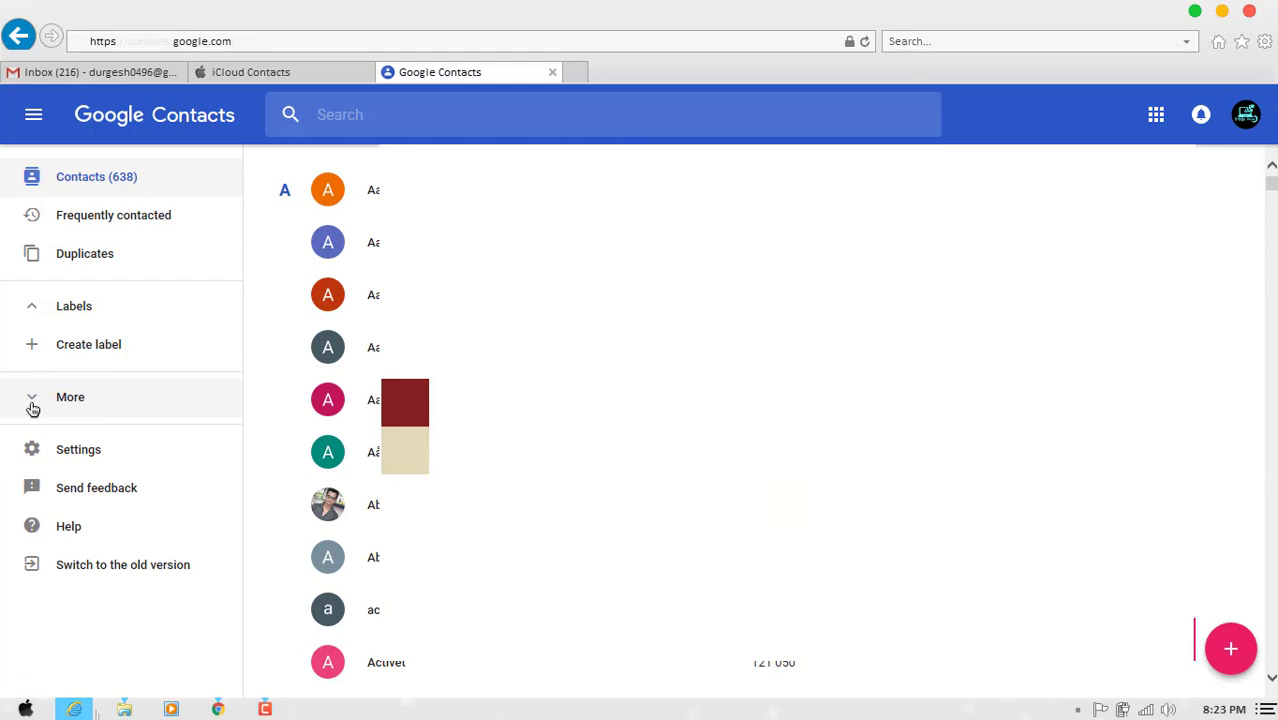
{"action": "left_click", "coordinate": [31, 400]}
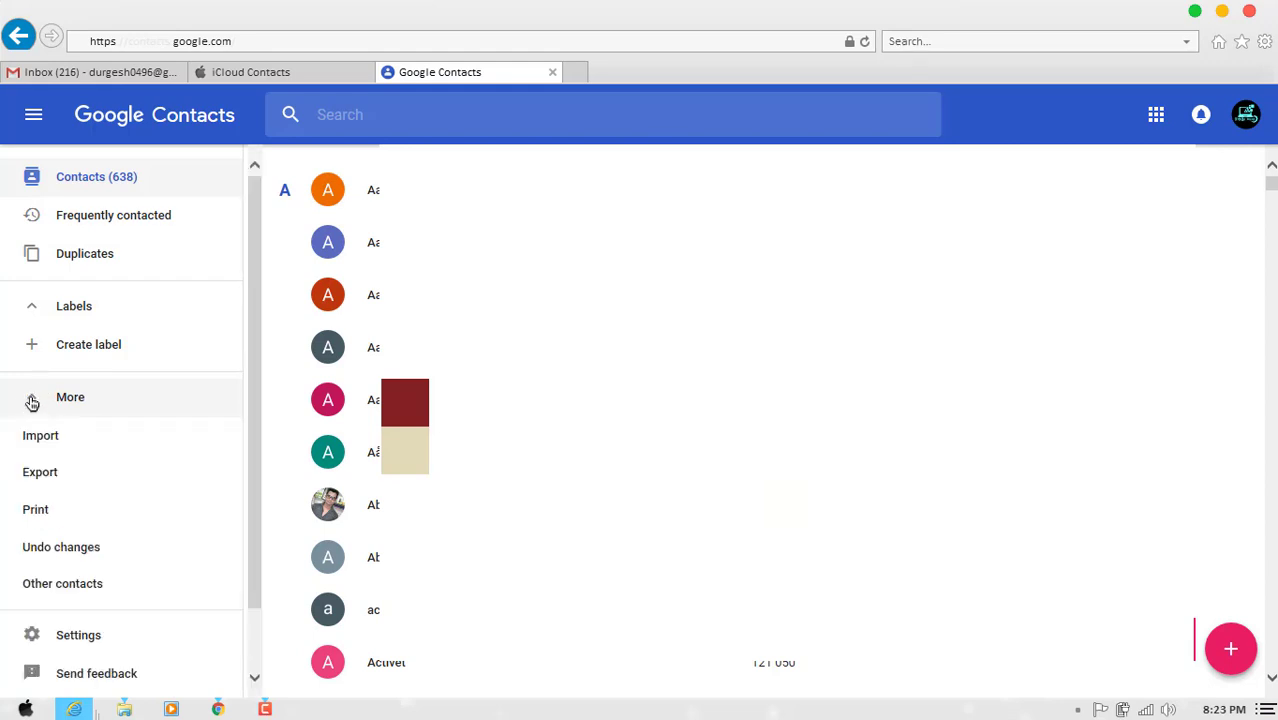
{"action": "left_click", "coordinate": [41, 473]}
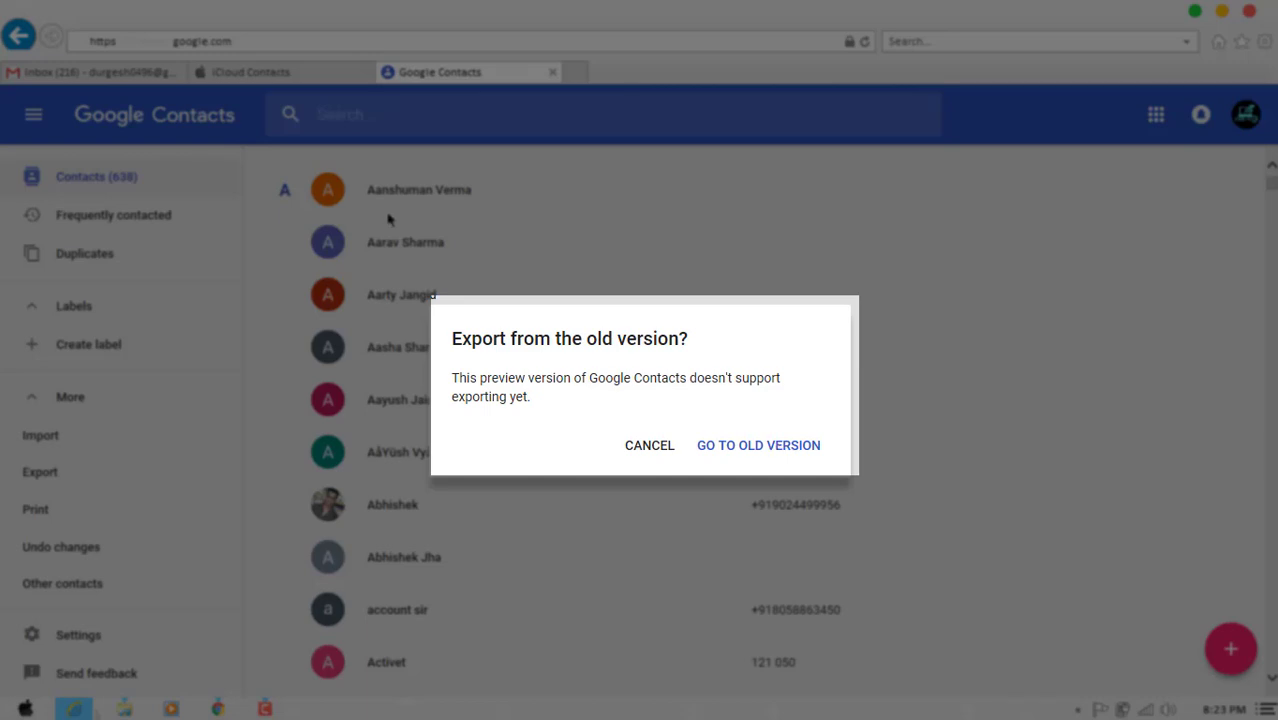
{"action": "left_click", "coordinate": [745, 445]}
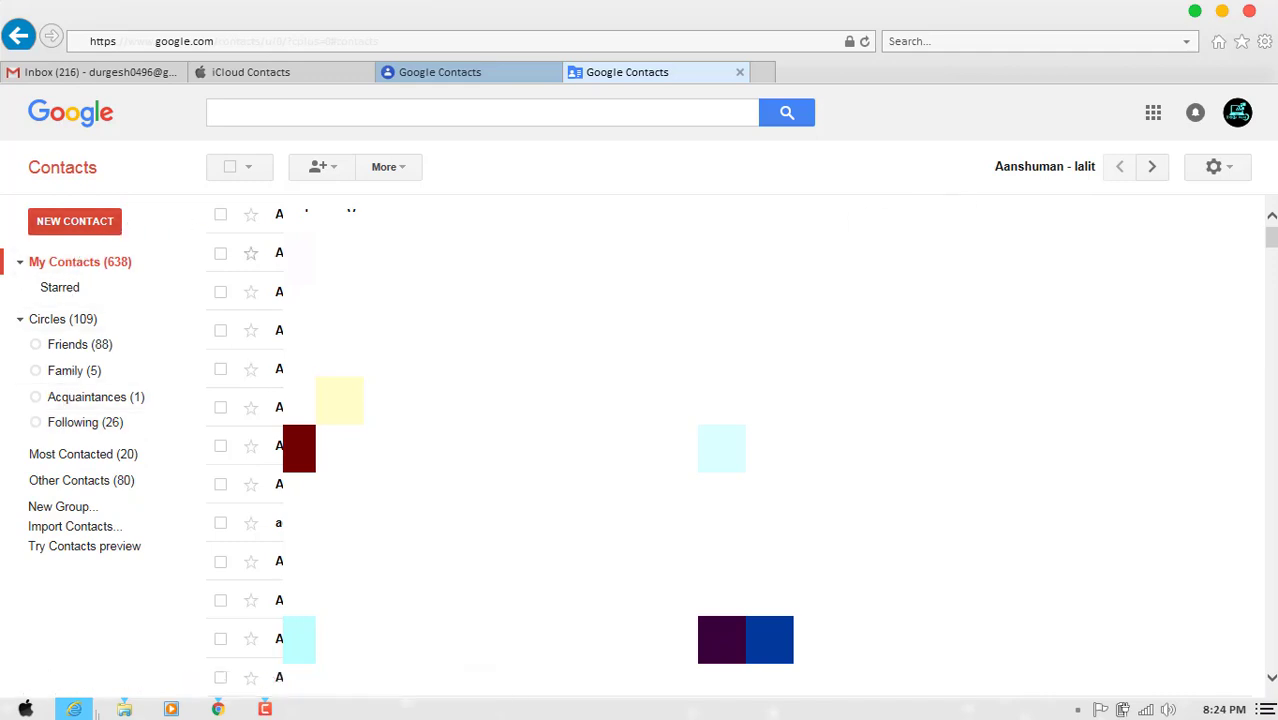
Export all contacts in vCard format, save contacts.vcf and check the file in its download folder.
{"action": "left_click", "coordinate": [394, 170]}
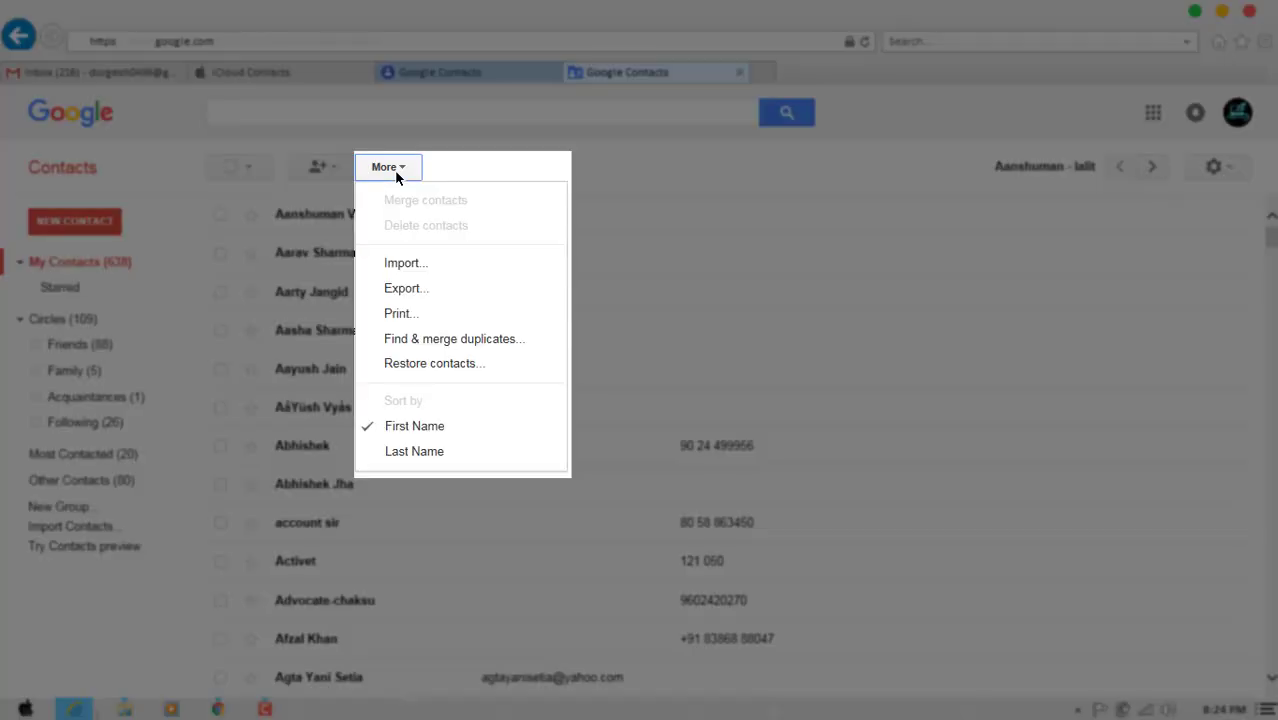
{"action": "left_click", "coordinate": [421, 289]}
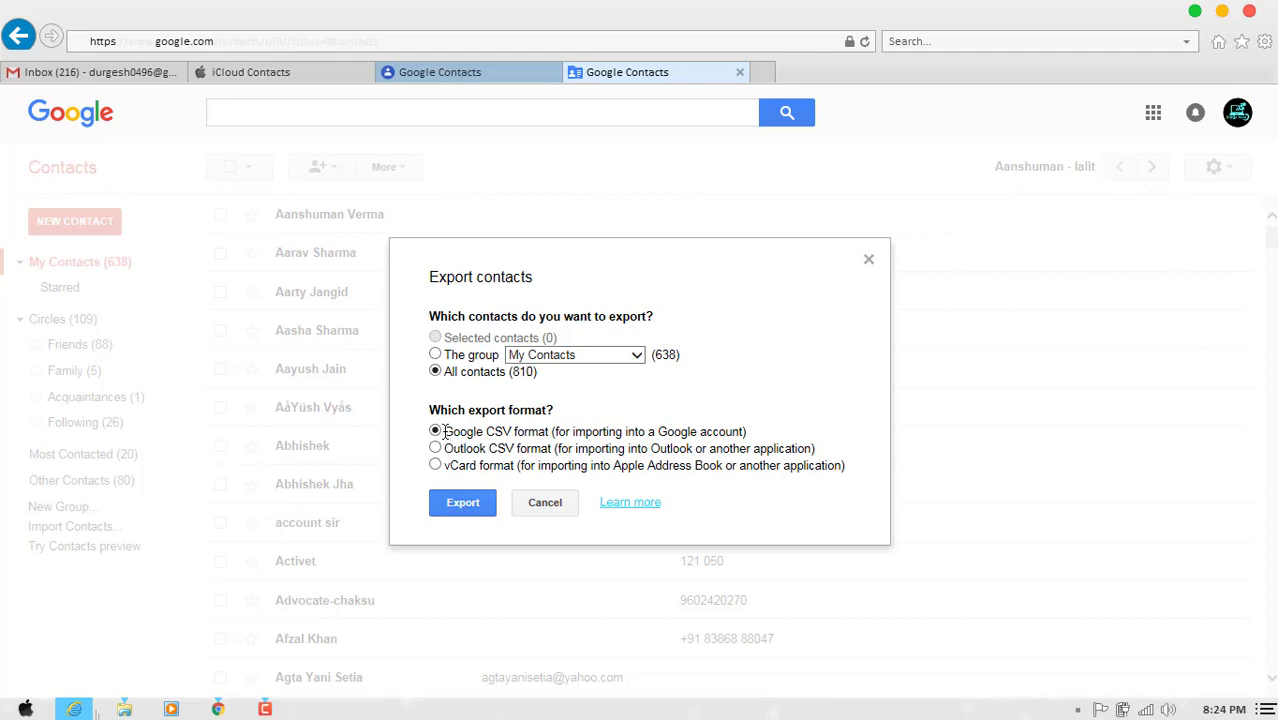
{"action": "left_click_drag", "start_coordinate": [444, 431], "coordinate": [540, 430]}
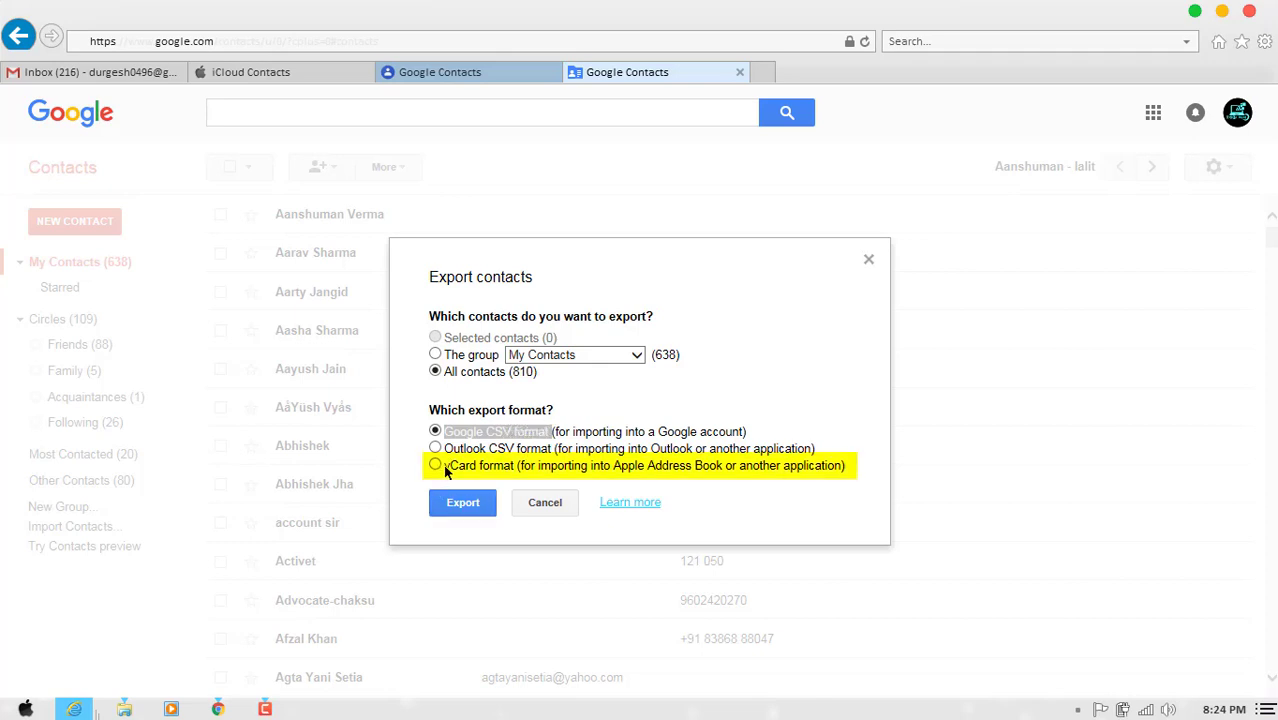
{"action": "left_click_drag", "start_coordinate": [445, 467], "coordinate": [849, 473]}
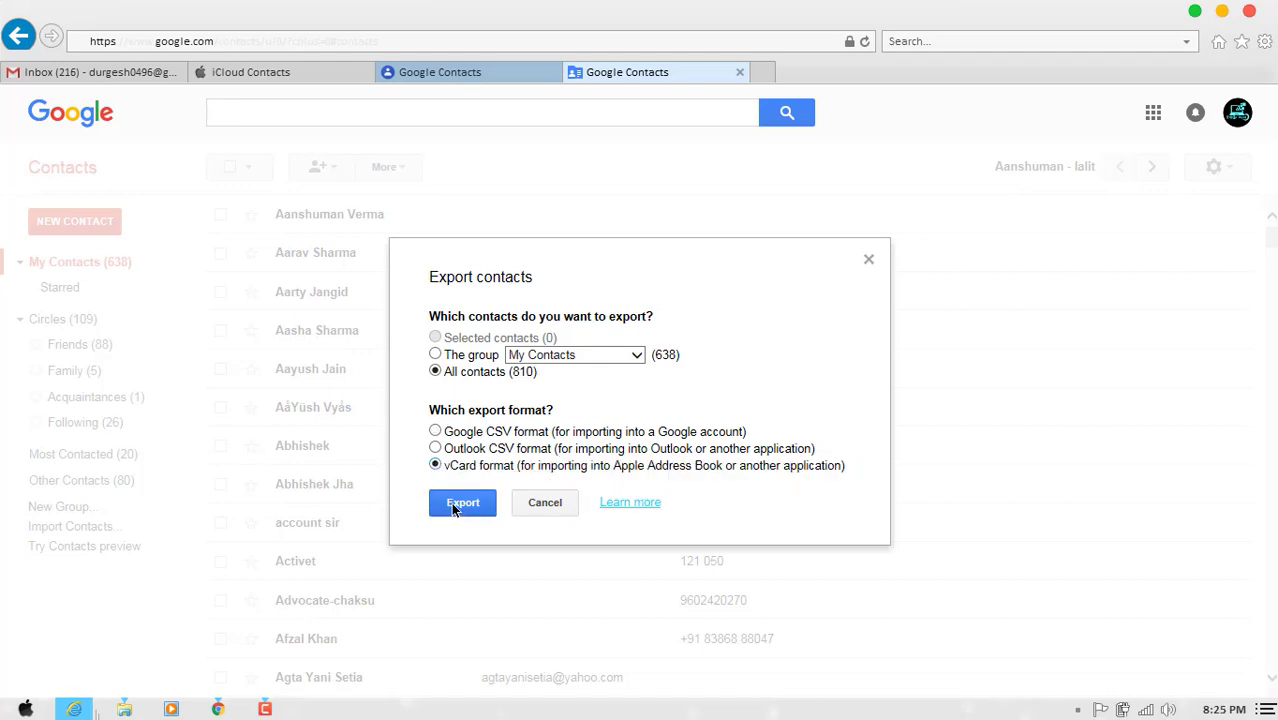
{"action": "left_click", "coordinate": [459, 503]}
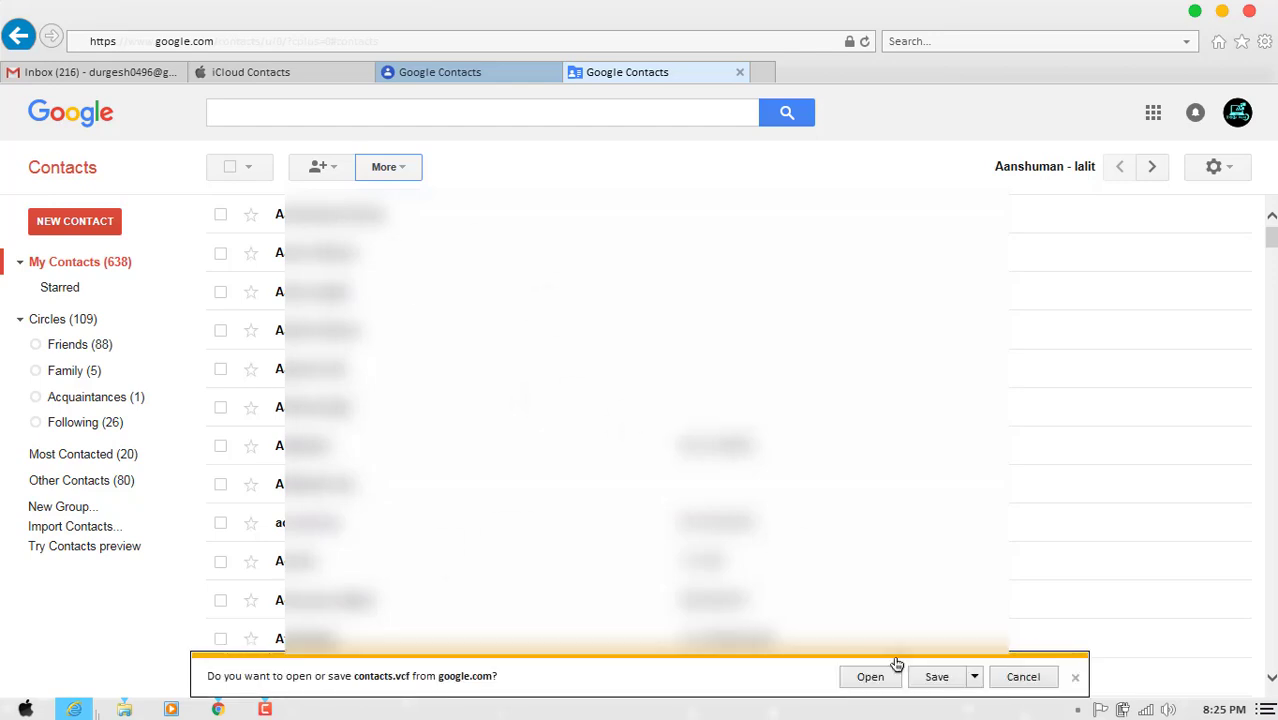
{"action": "left_click", "coordinate": [945, 680]}
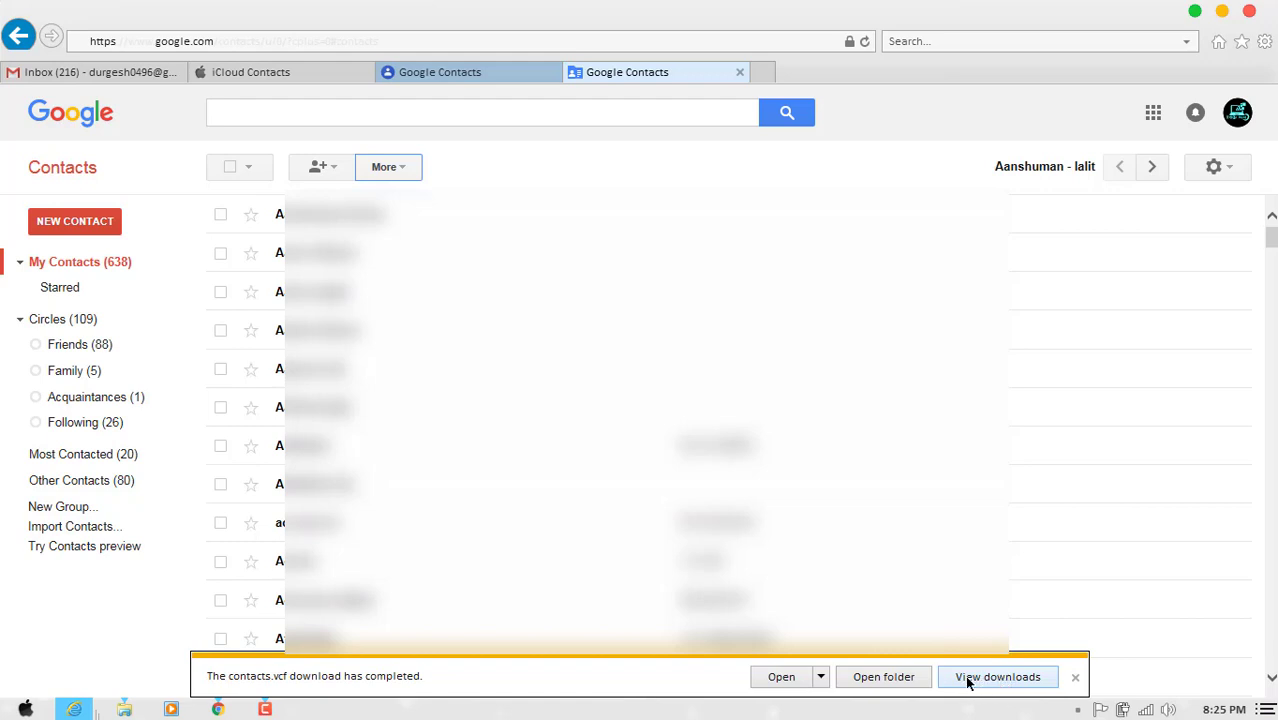
{"action": "left_click", "coordinate": [908, 680]}
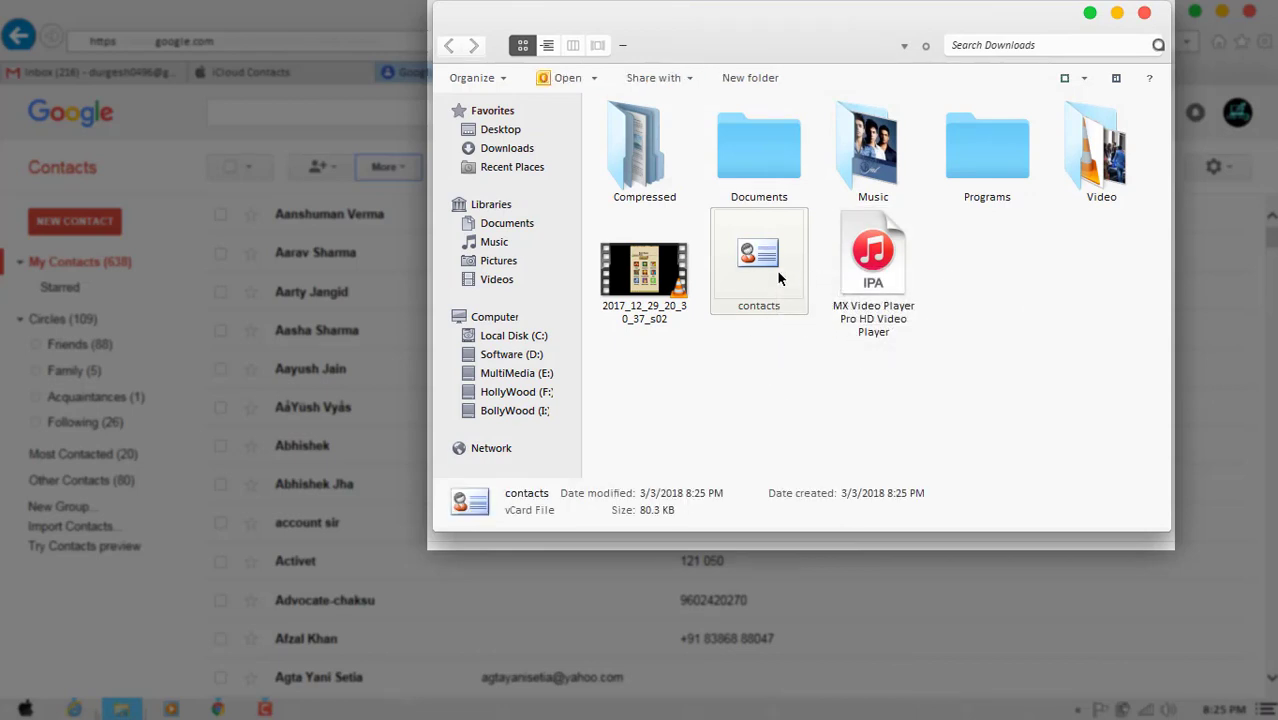
{"action": "left_click", "coordinate": [1090, 13]}
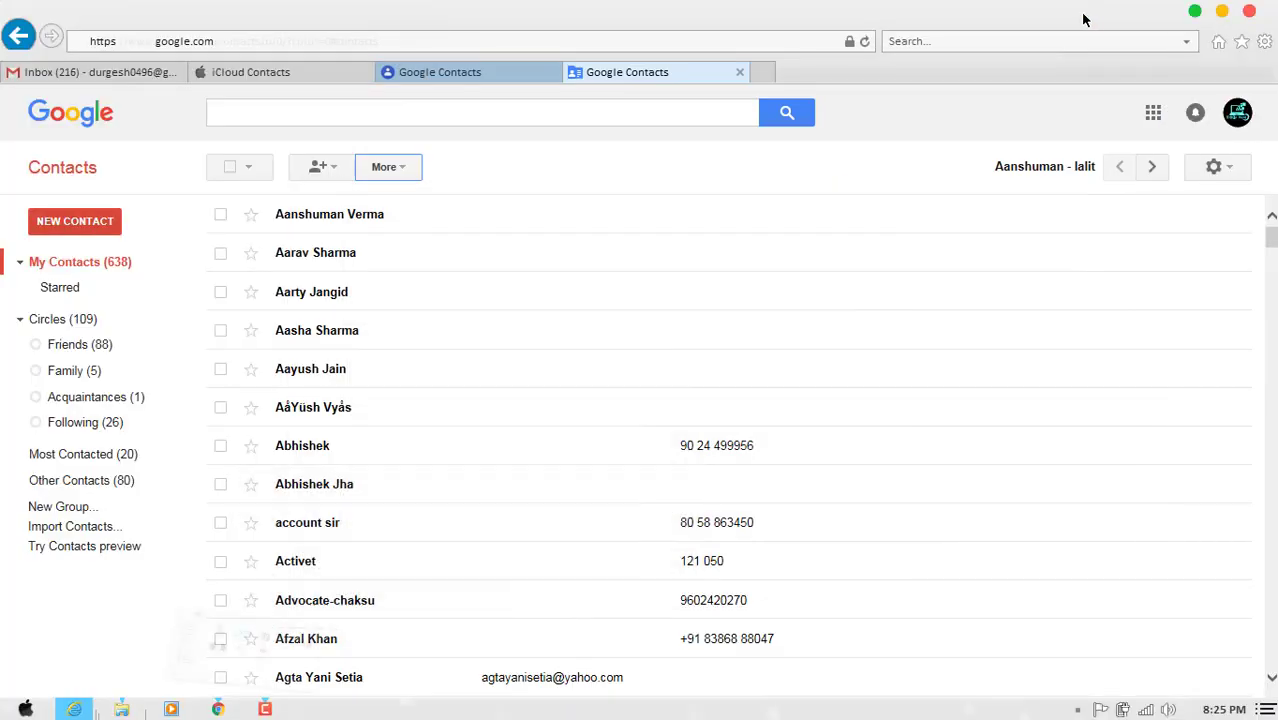
Import the contacts vCard from the Downloads folder into iCloud Contacts, look over the list and minimize the browser.
{"action": "left_click", "coordinate": [246, 80]}
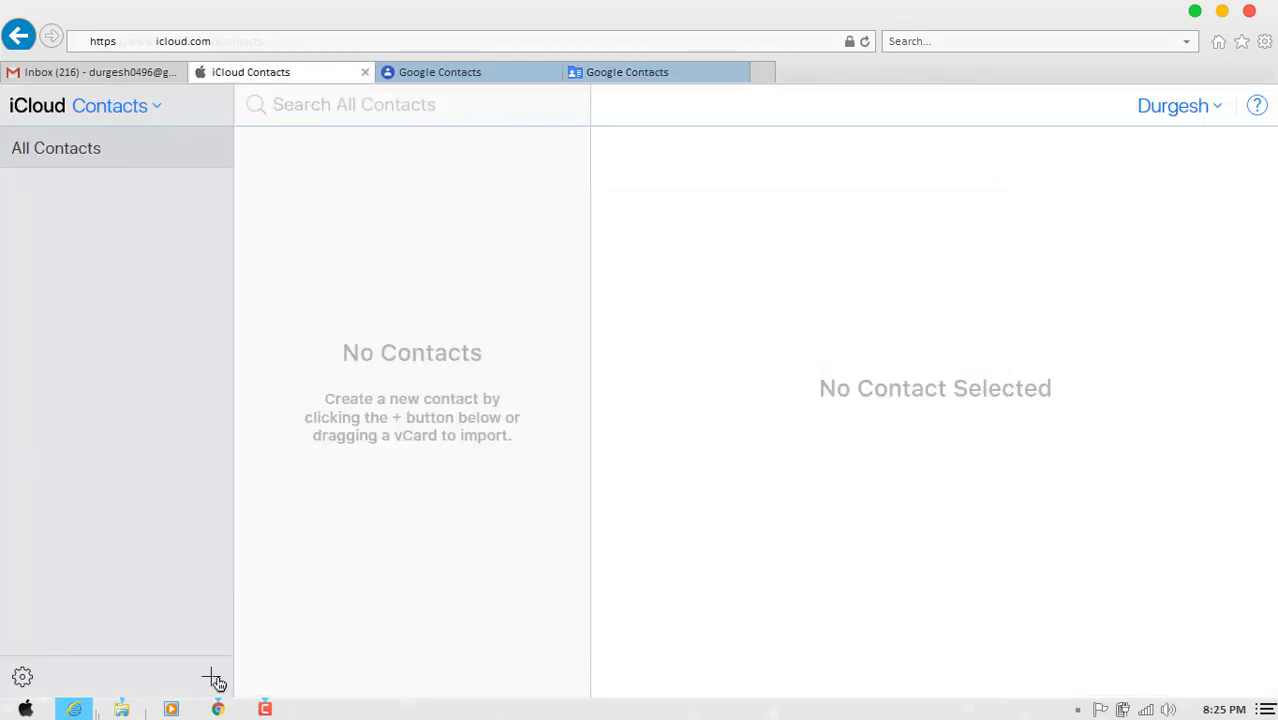
{"action": "left_click", "coordinate": [21, 678]}
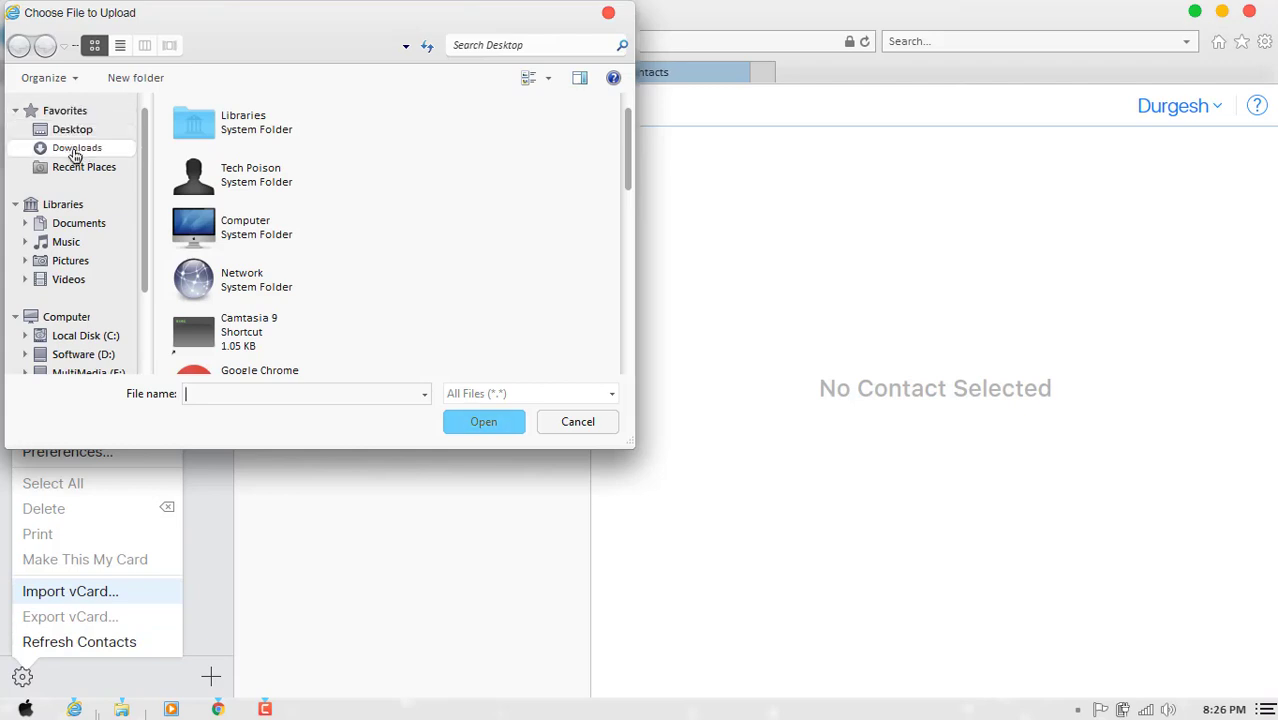
{"action": "left_click", "coordinate": [74, 147]}
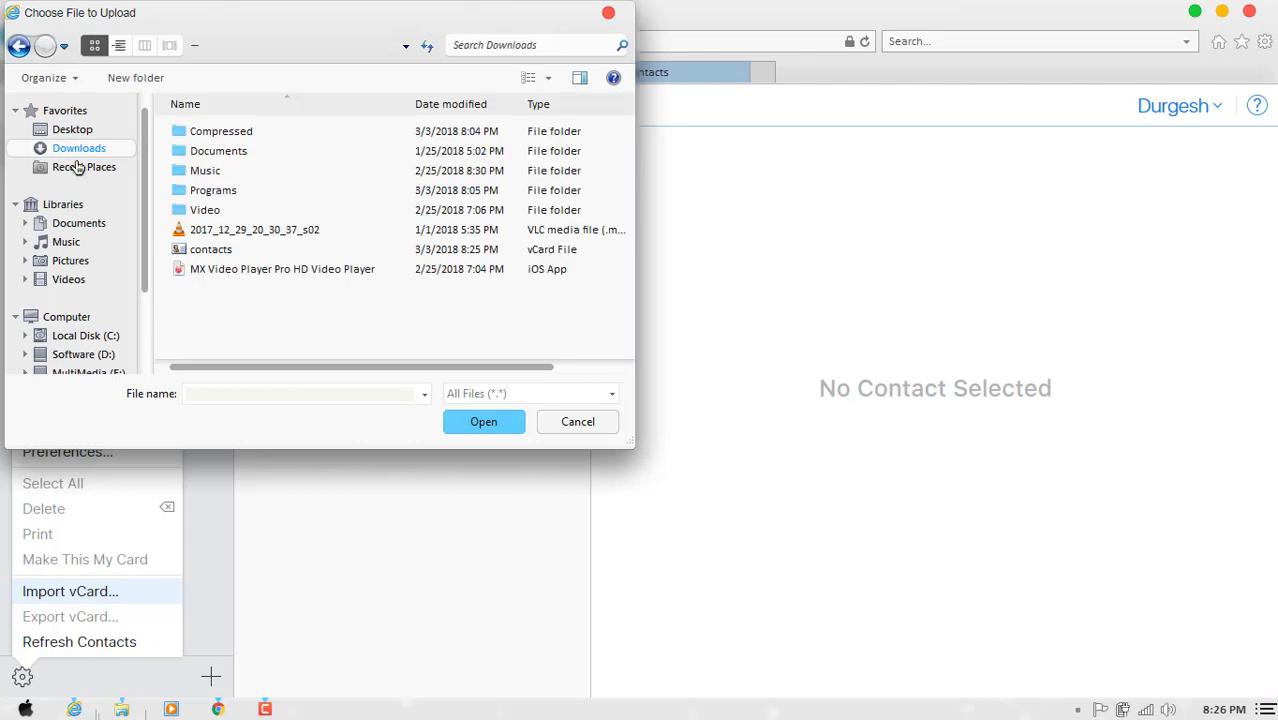
{"action": "left_click", "coordinate": [205, 250]}
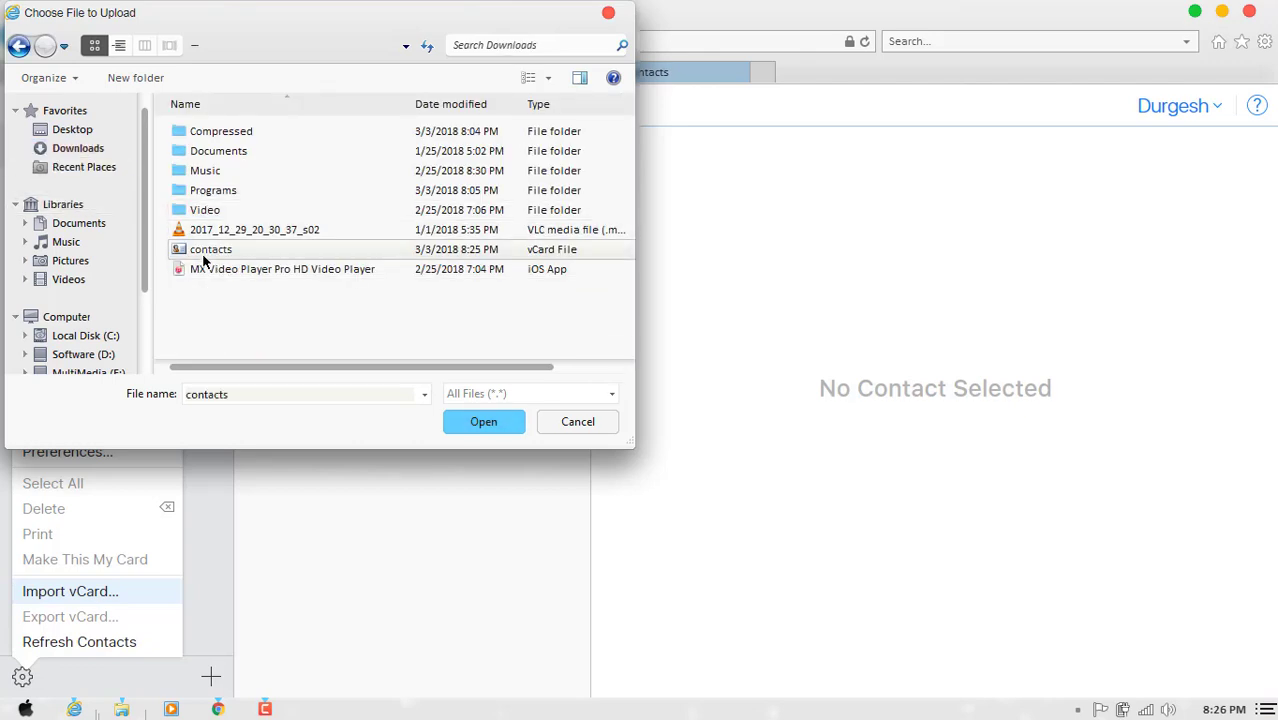
{"action": "left_click", "coordinate": [483, 419]}
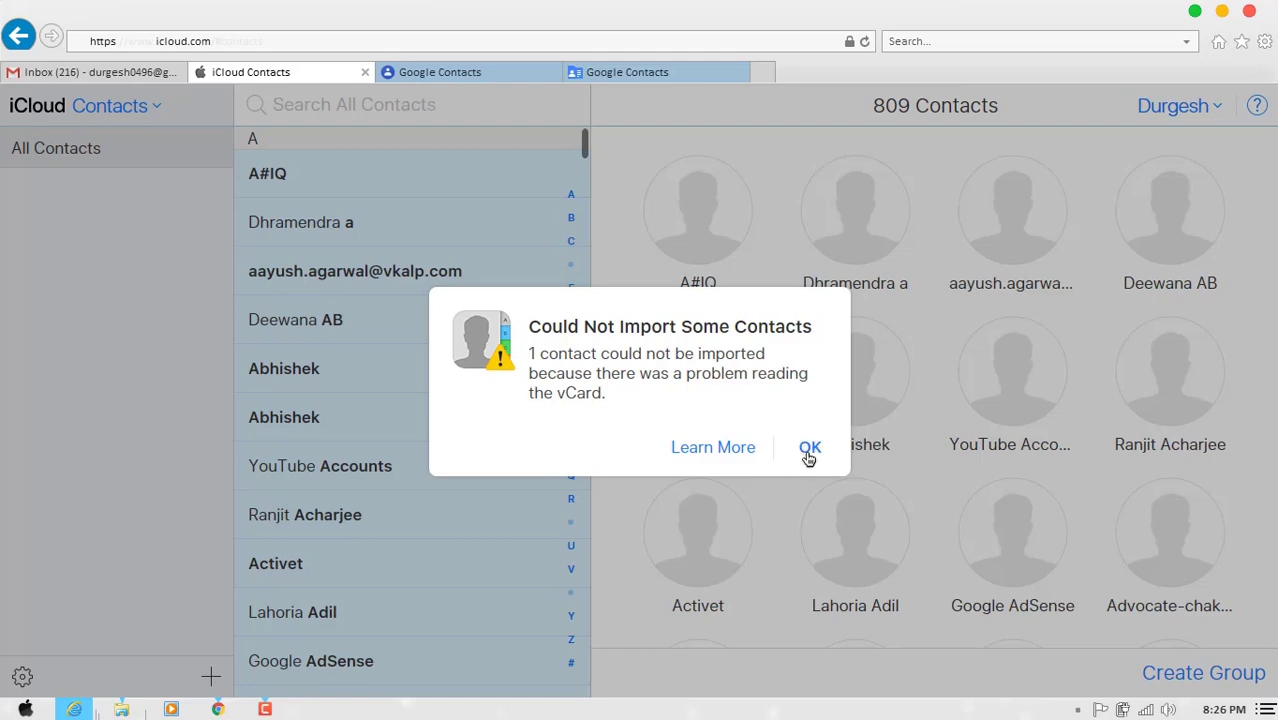
{"action": "left_click", "coordinate": [809, 448]}
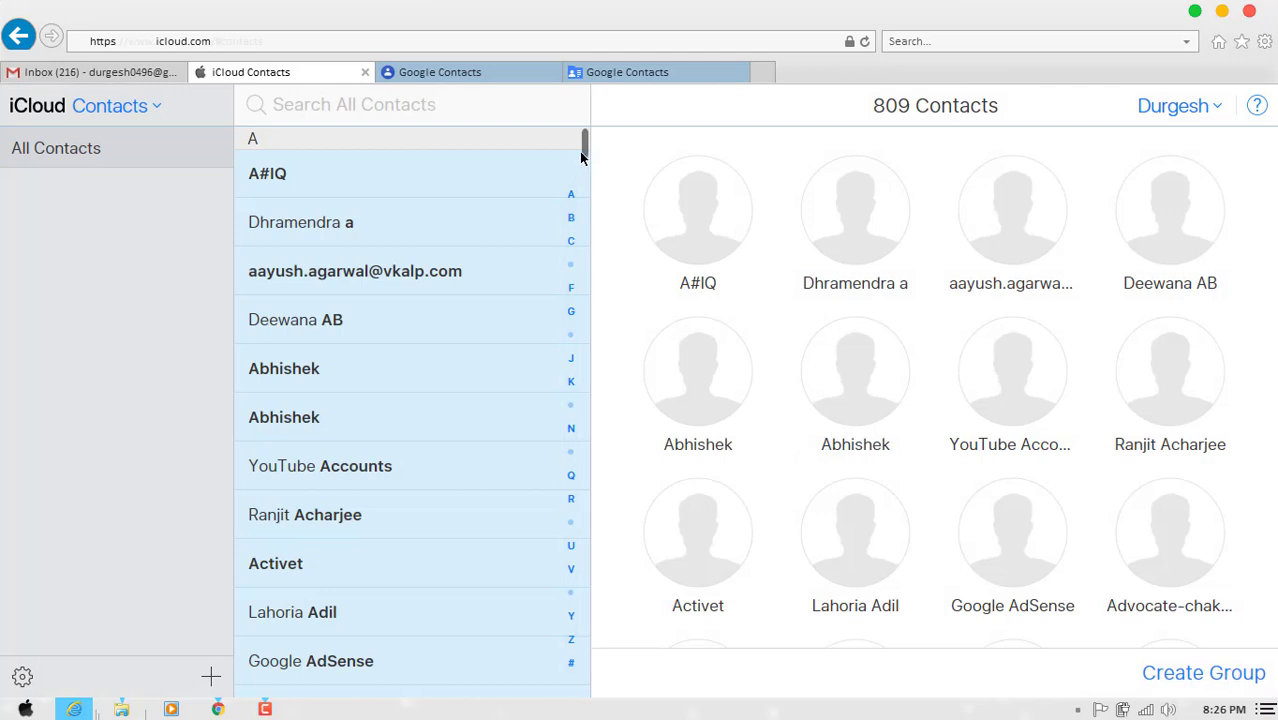
{"action": "left_click_drag", "start_coordinate": [584, 149], "coordinate": [546, 95]}
{"action": "left_click", "coordinate": [1199, 12]}
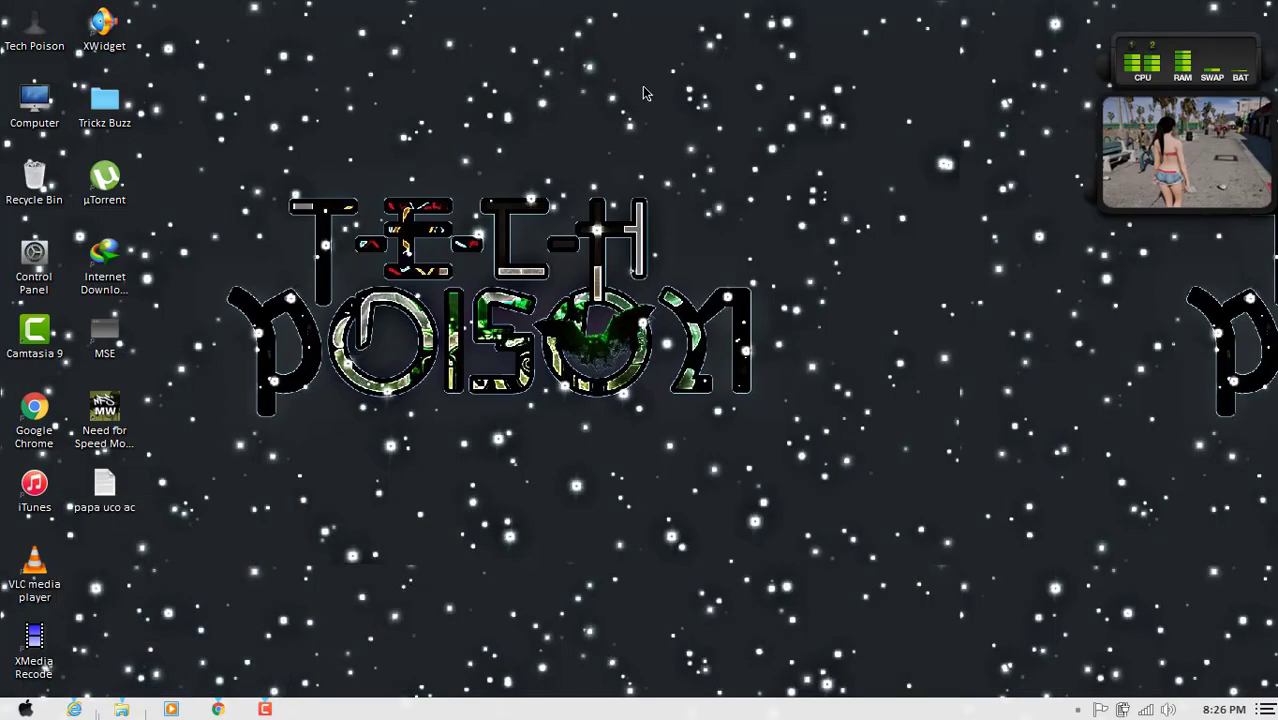